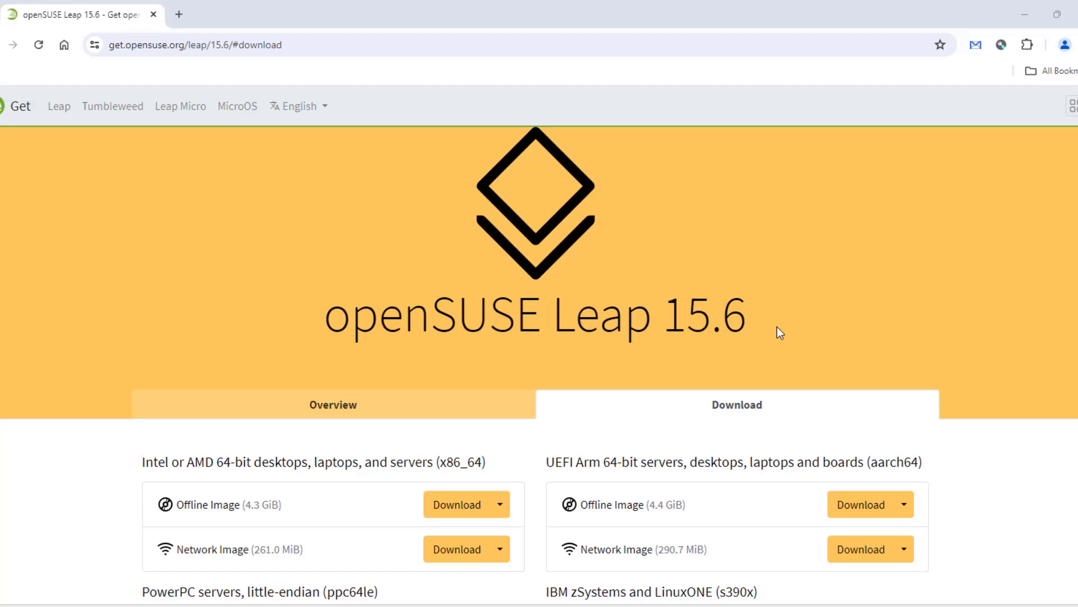
- Review the openSUSE Leap 15.6 download images for the different processor architectures, including IBM zSystems and LinuxONE
{"action": "scroll", "coordinate": [777, 332], "scroll_direction": "down", "scroll_amount": 4}
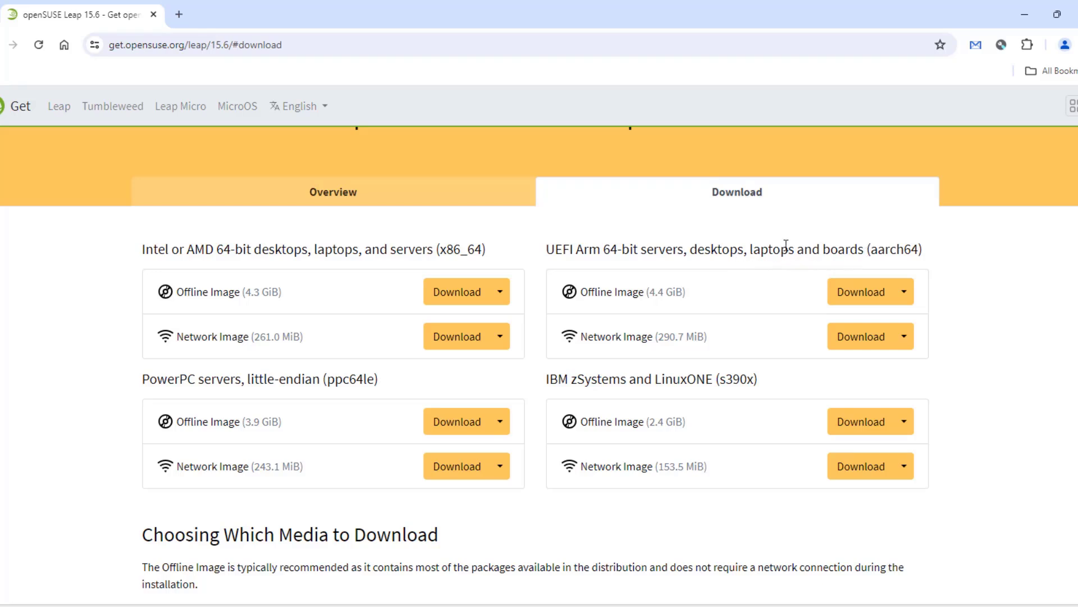
{"action": "triple_click", "coordinate": [592, 379]}
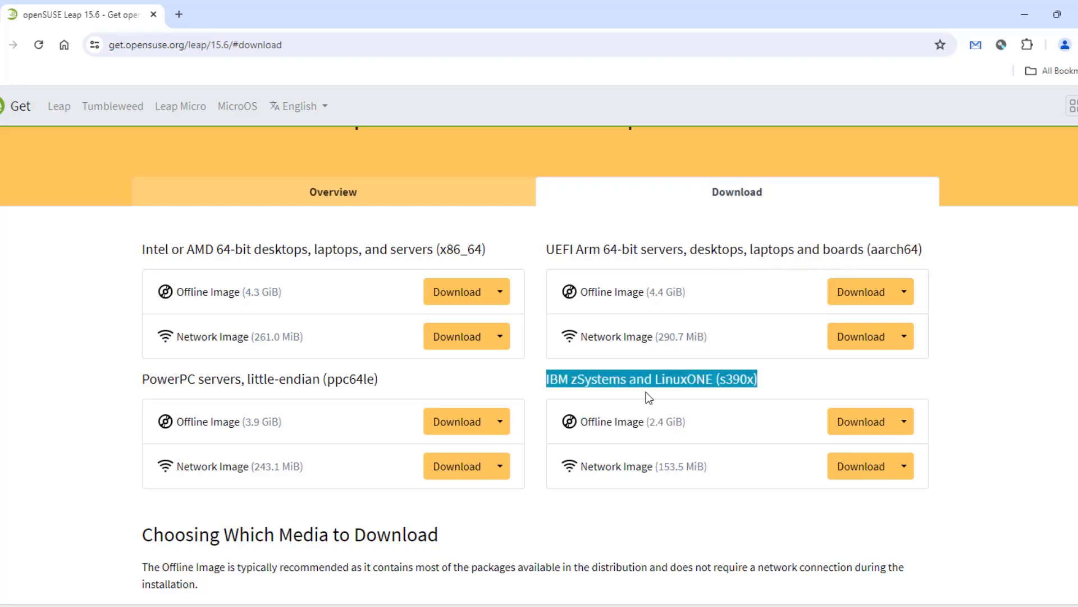
{"action": "left_click", "coordinate": [754, 403]}
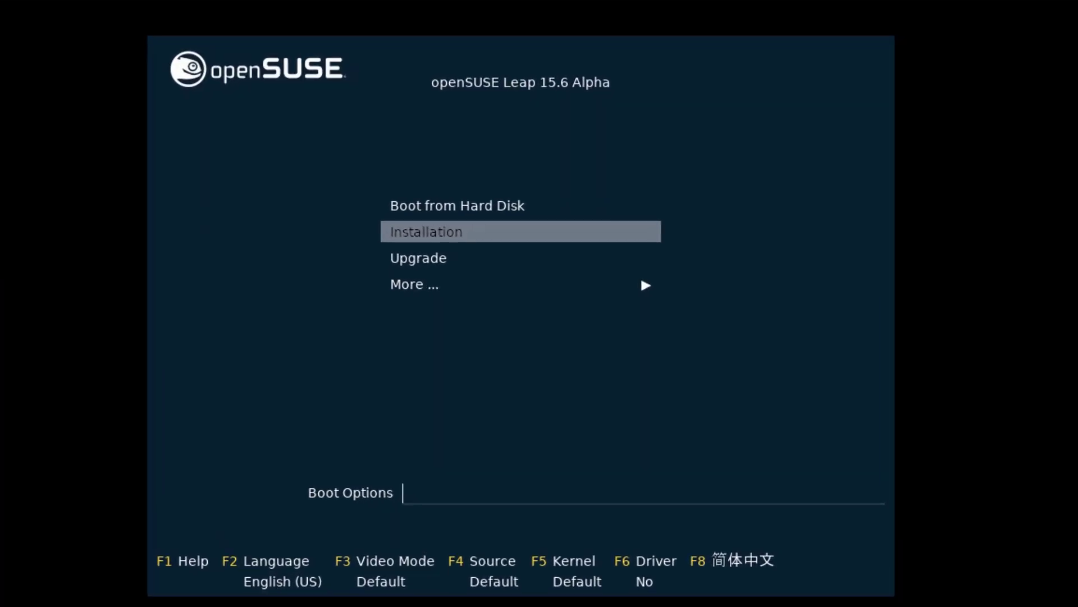
- Start the Installation entry from the openSUSE boot menu and acknowledge the beta distribution notice
{"action": "key", "text": "Return"}
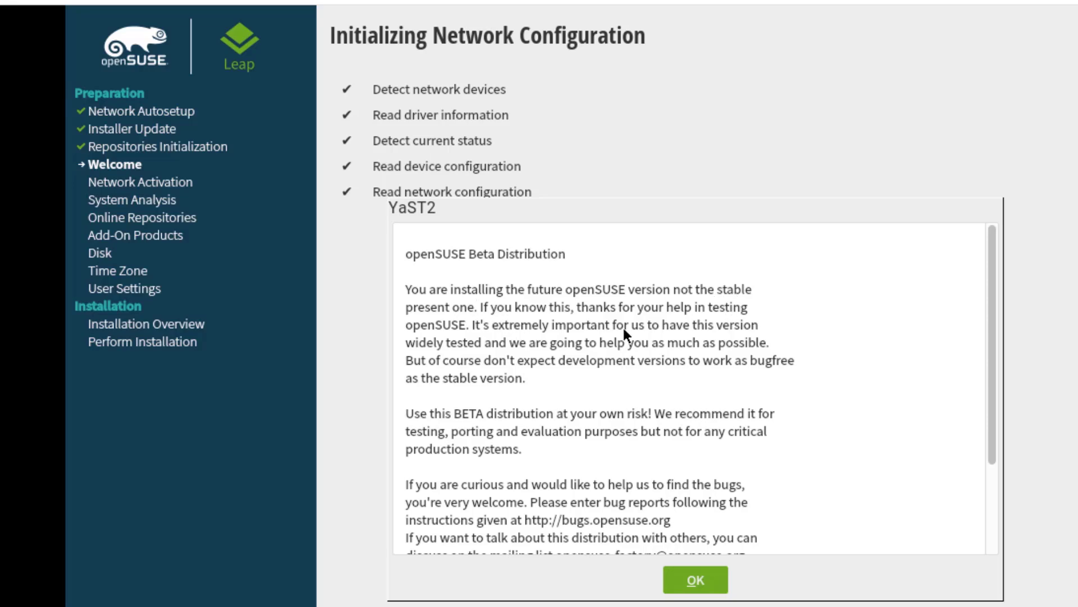
{"action": "scroll", "coordinate": [973, 400], "scroll_direction": "down", "scroll_amount": 3}
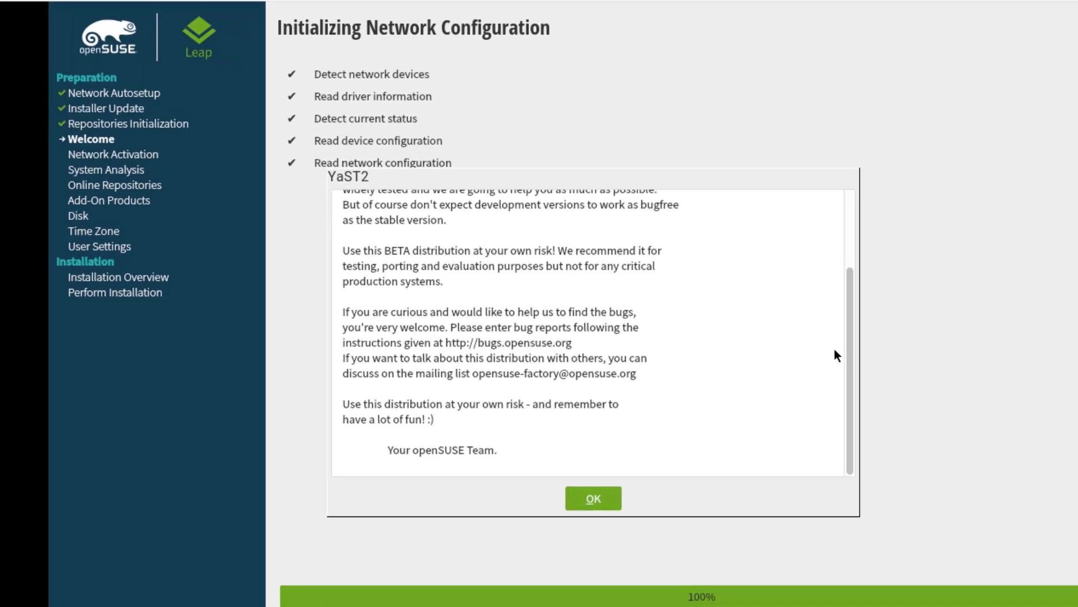
{"action": "left_click", "coordinate": [548, 448]}
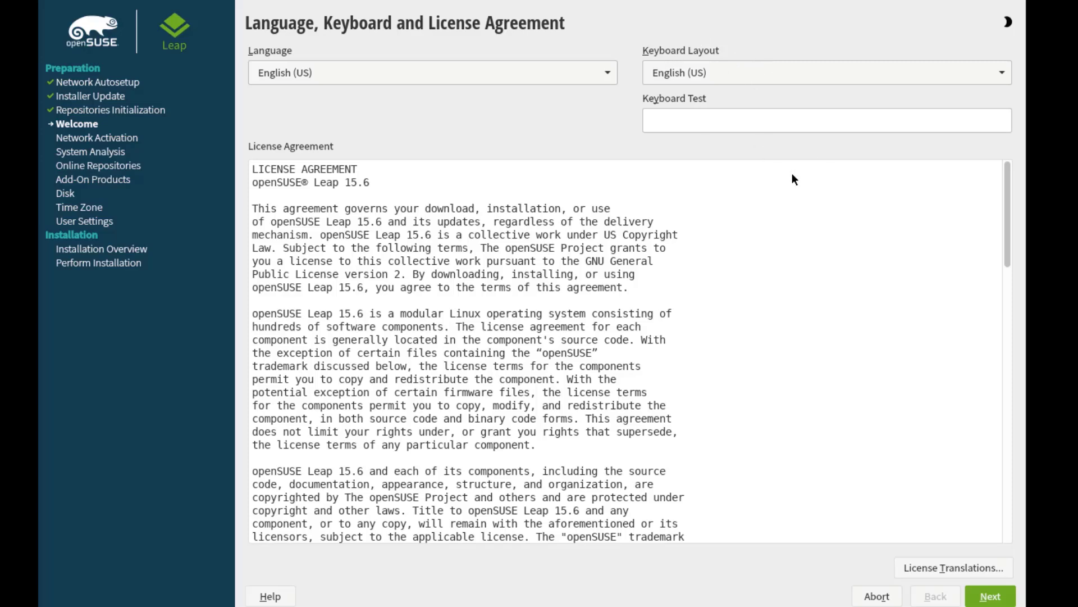
- Read through the license agreement and continue with English (US) as language and keyboard layout
{"action": "scroll", "coordinate": [893, 370], "scroll_direction": "down", "scroll_amount": 10}
{"action": "left_click_drag", "start_coordinate": [1006, 361], "coordinate": [1005, 486]}
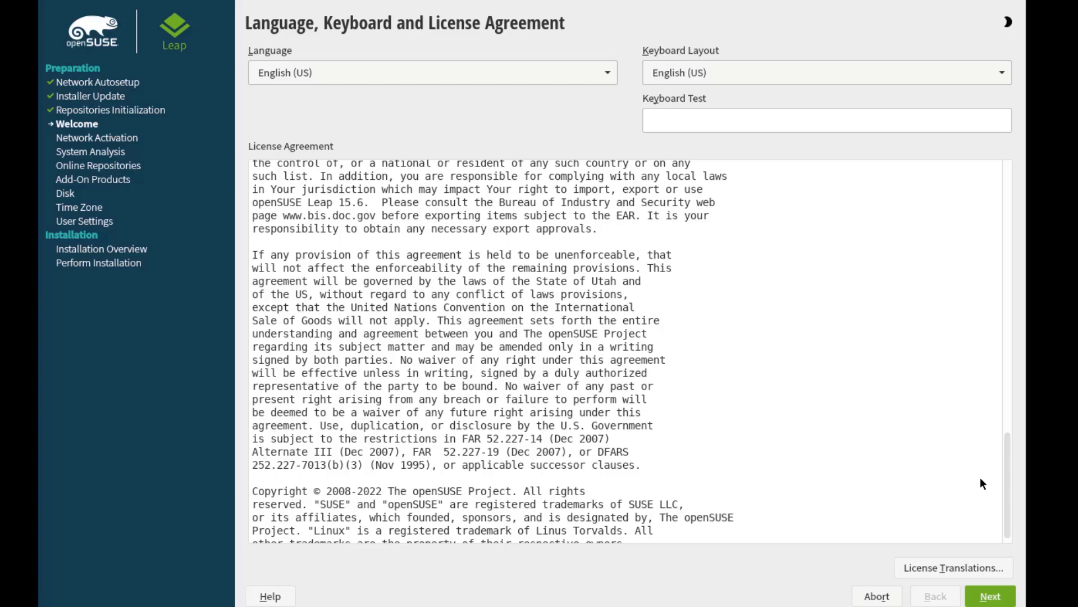
{"action": "left_click", "coordinate": [1000, 596]}
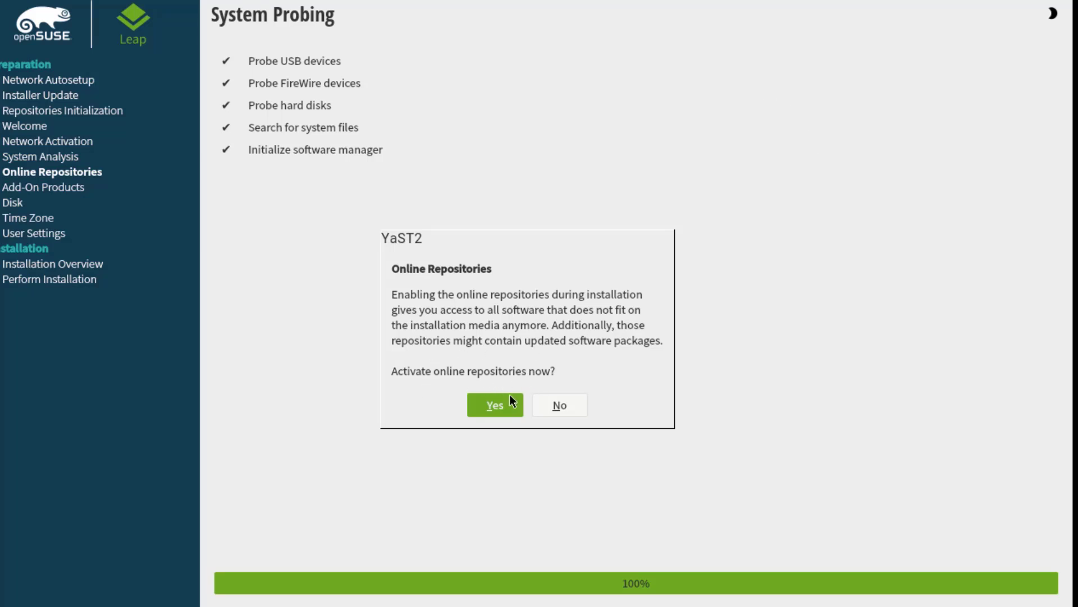
- Activate the online repositories and accept the preselected repository list
{"action": "left_click", "coordinate": [495, 405]}
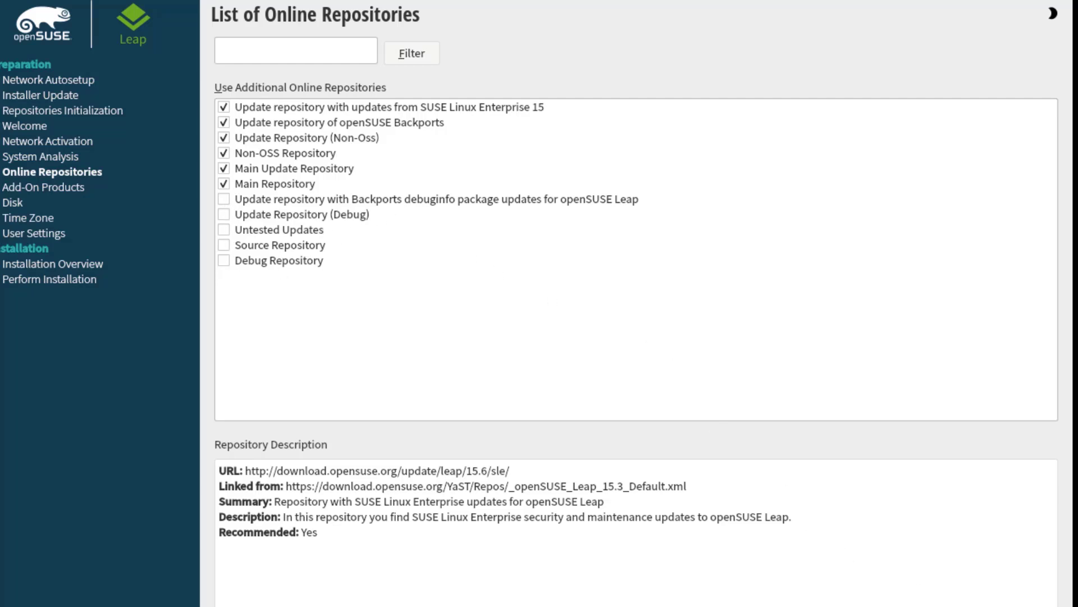
{"action": "key", "text": "alt+n"}
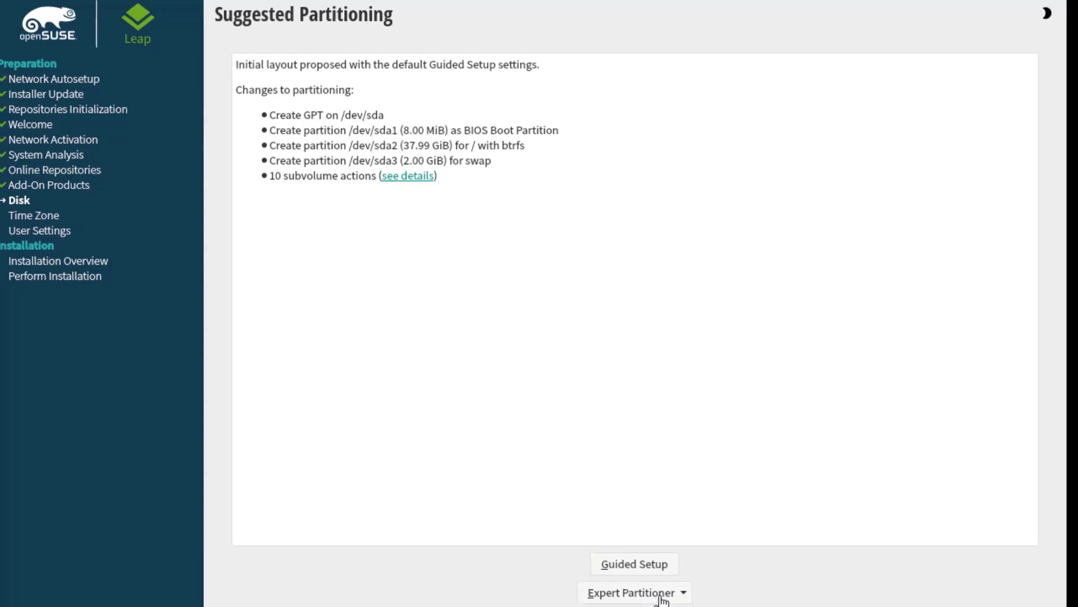
- Open the guided partitioning setup and enable Logical Volume Management (LVM) without disk encryption
{"action": "left_click", "coordinate": [681, 584]}
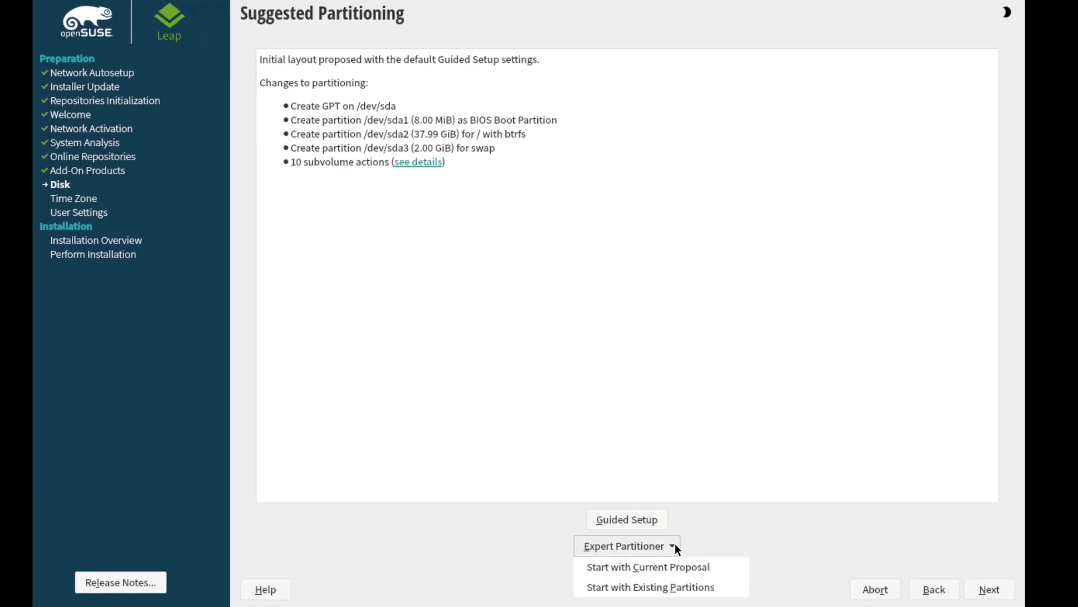
{"action": "left_click", "coordinate": [676, 548]}
{"action": "left_click", "coordinate": [631, 519]}
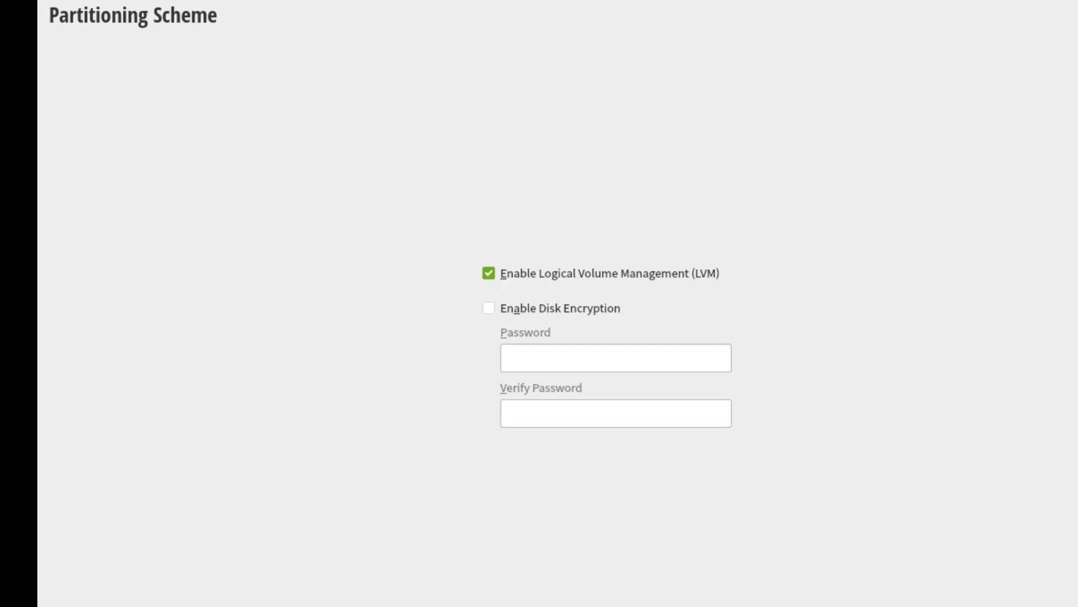
{"action": "left_click", "coordinate": [1032, 573]}
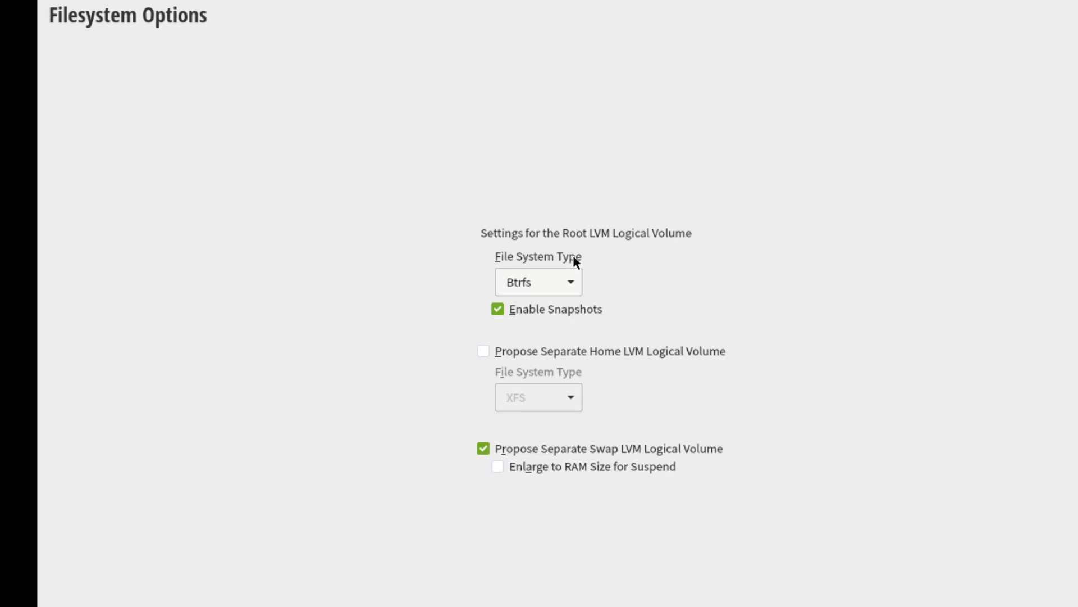
- Keep Btrfs for the root volume, propose a separate home LVM volume with Btrfs, and accept the partitioning layout
{"action": "left_click", "coordinate": [578, 282]}
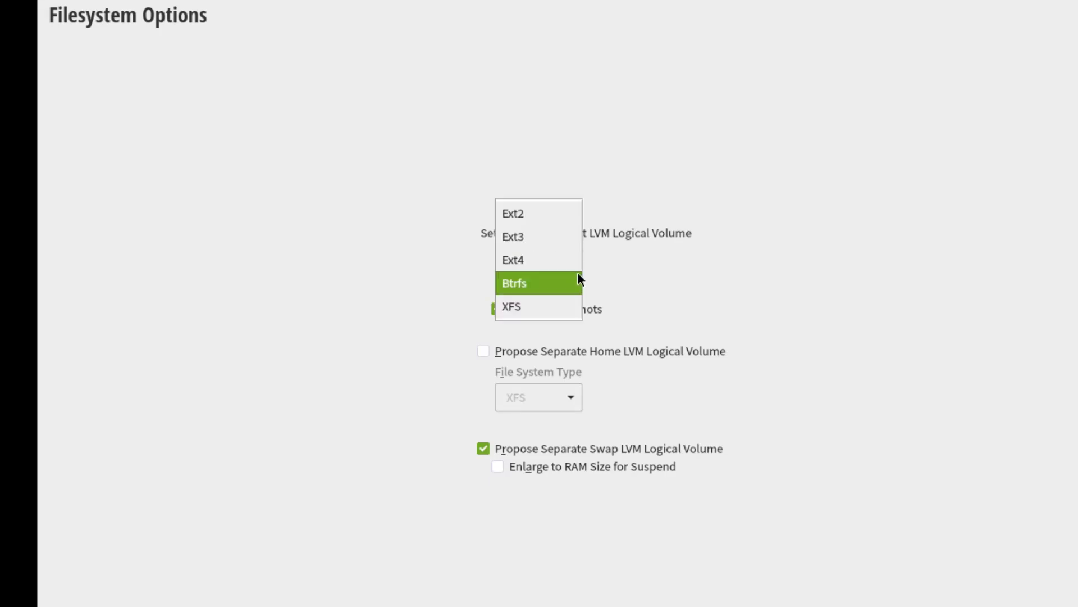
{"action": "left_click", "coordinate": [542, 286]}
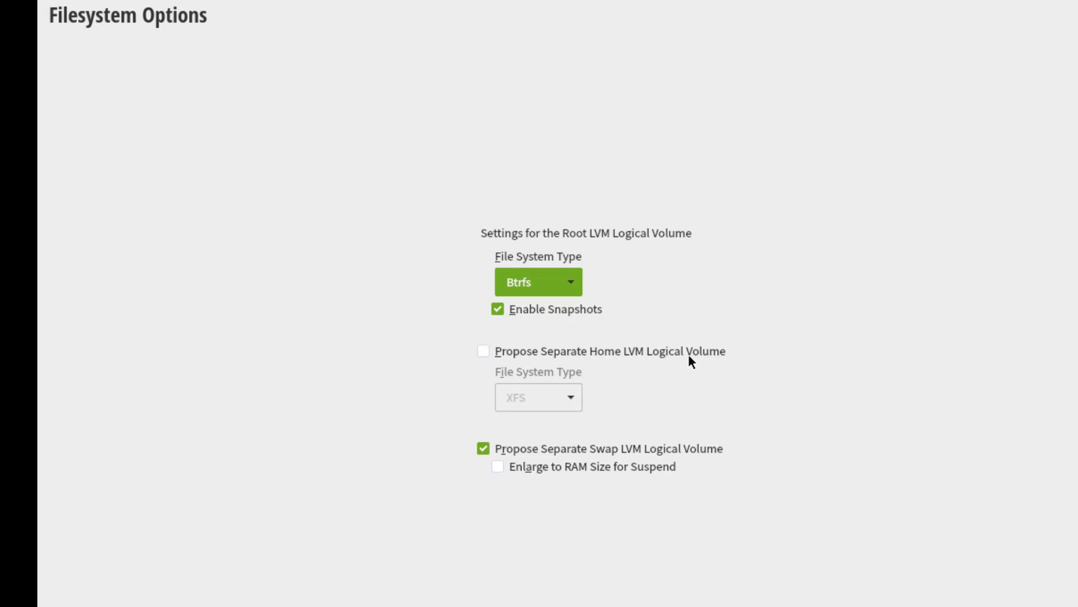
{"action": "left_click", "coordinate": [485, 352]}
{"action": "left_click", "coordinate": [564, 390]}
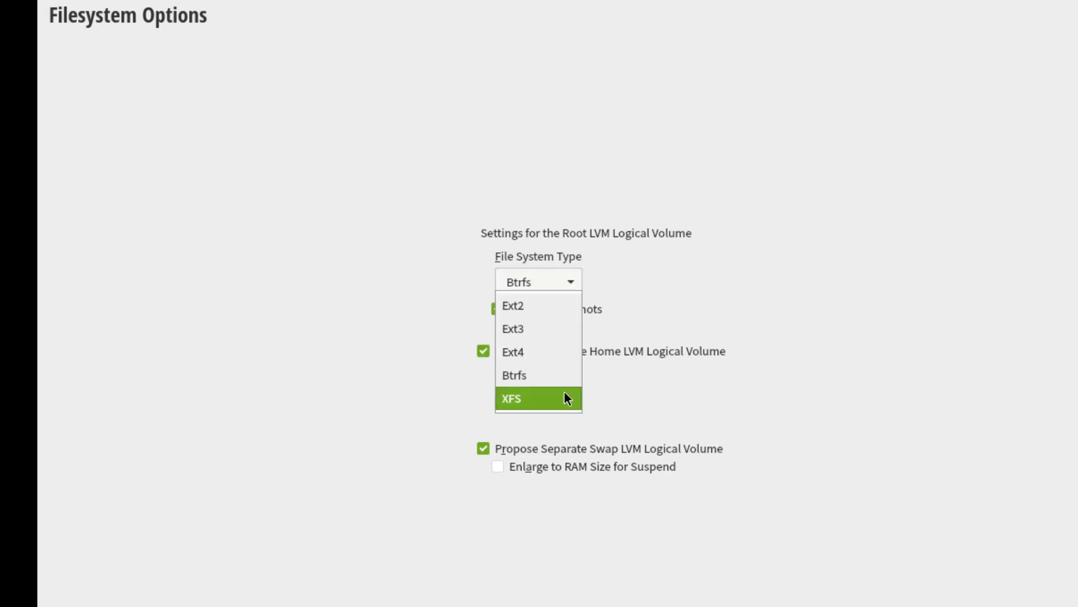
{"action": "left_click", "coordinate": [544, 405]}
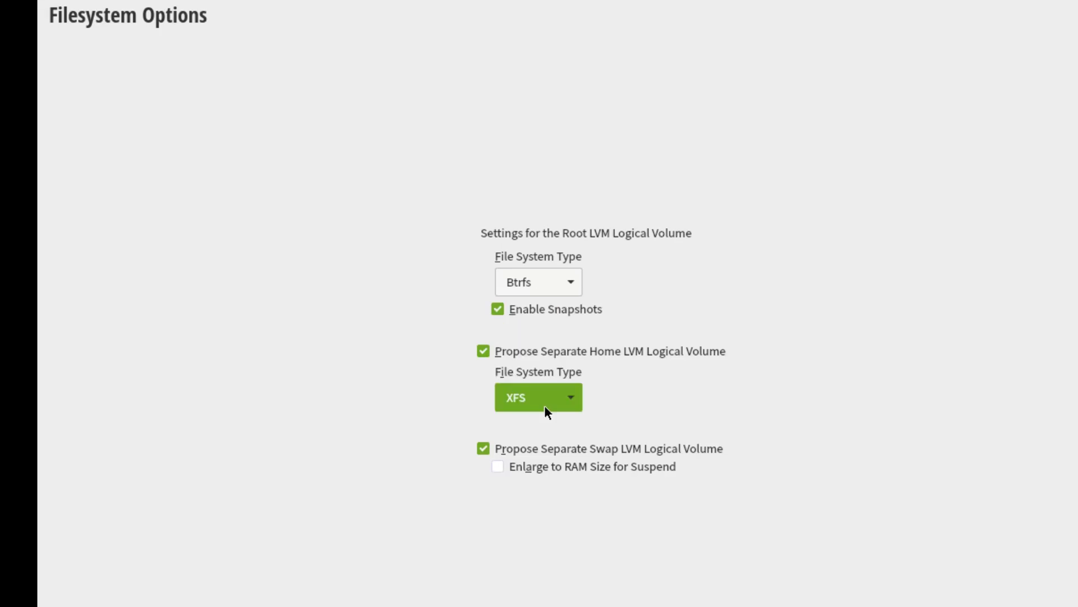
{"action": "left_click", "coordinate": [544, 405]}
{"action": "left_click", "coordinate": [538, 372]}
{"action": "key", "text": "Return"}
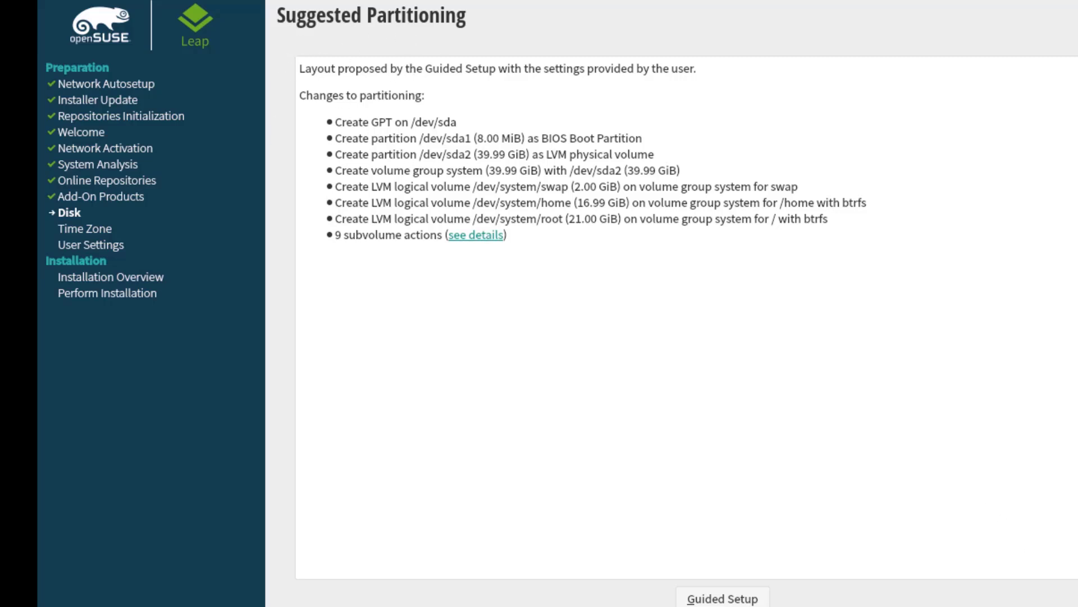
{"action": "key", "text": "Return"}
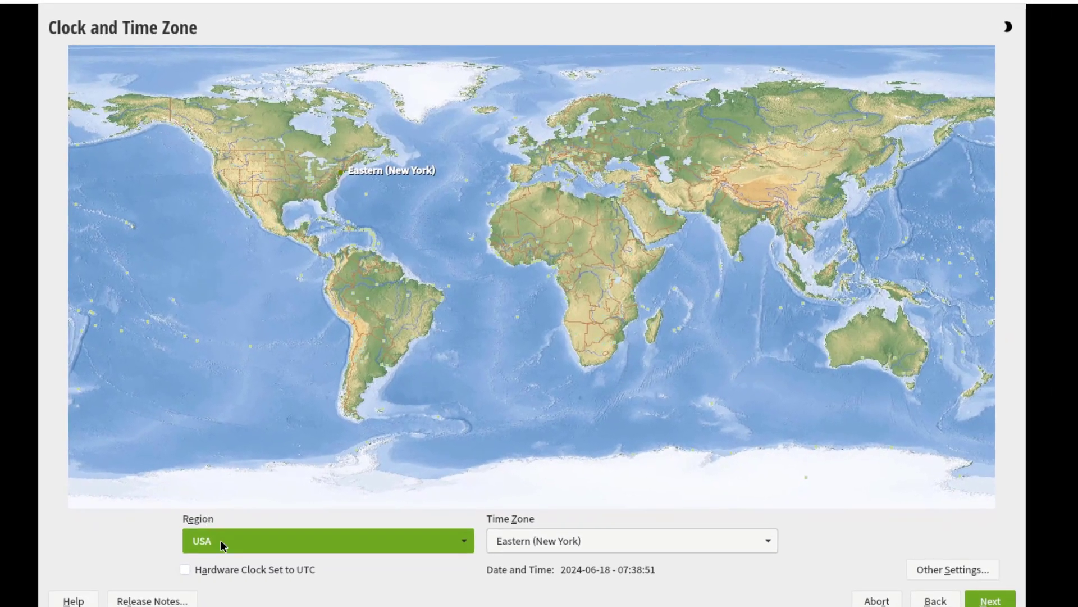
- Keep the region USA and time zone Eastern (New York), and continue to the user settings
{"action": "left_click", "coordinate": [221, 540]}
{"action": "left_click", "coordinate": [277, 542]}
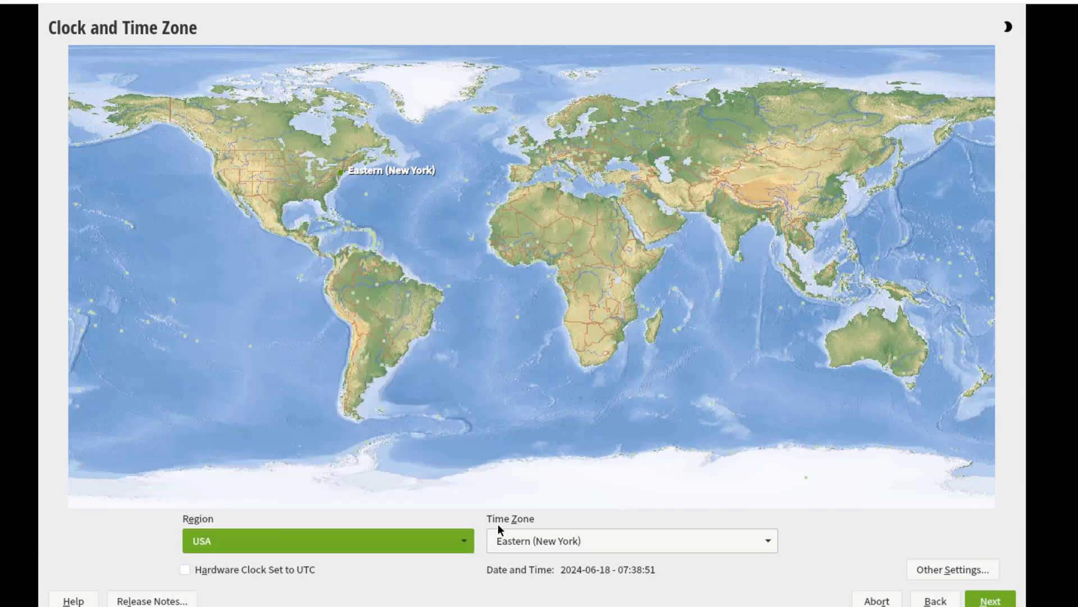
{"action": "left_click", "coordinate": [556, 541]}
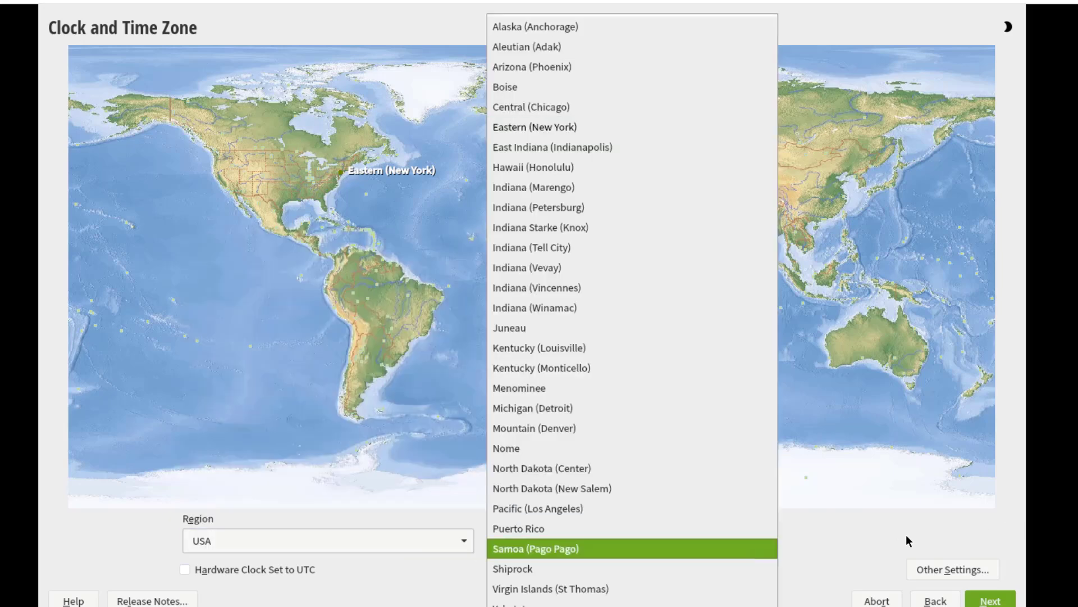
{"action": "left_click", "coordinate": [866, 547]}
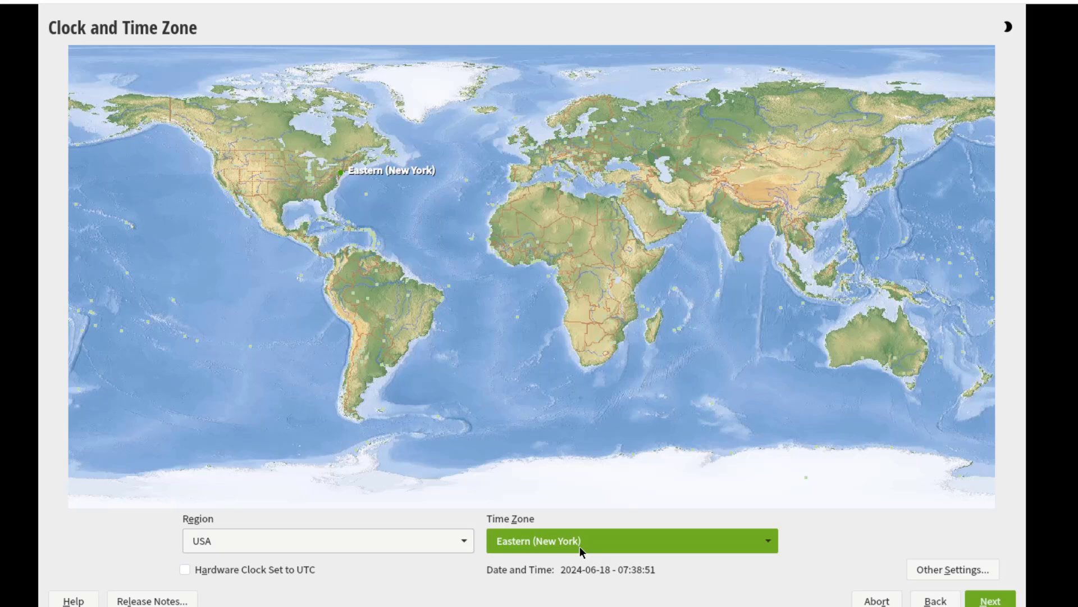
{"action": "left_click", "coordinate": [990, 599]}
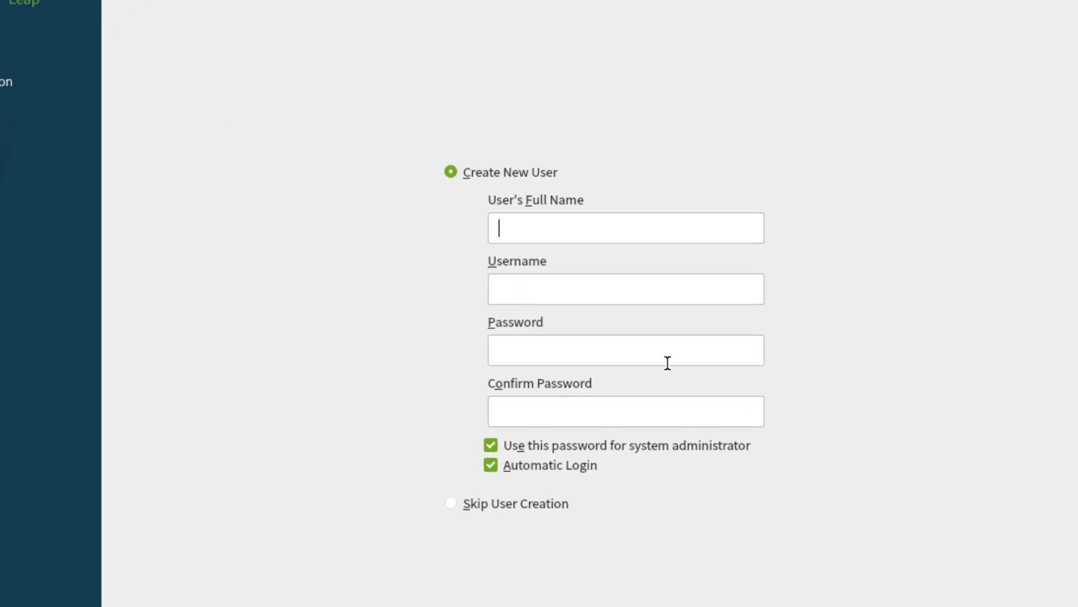
- Enter the new user's full name, then fill in the account password and its confirmation
{"action": "type", "text": "John"}
{"action": "left_click", "coordinate": [631, 338]}
{"action": "type", "text": "•••"}
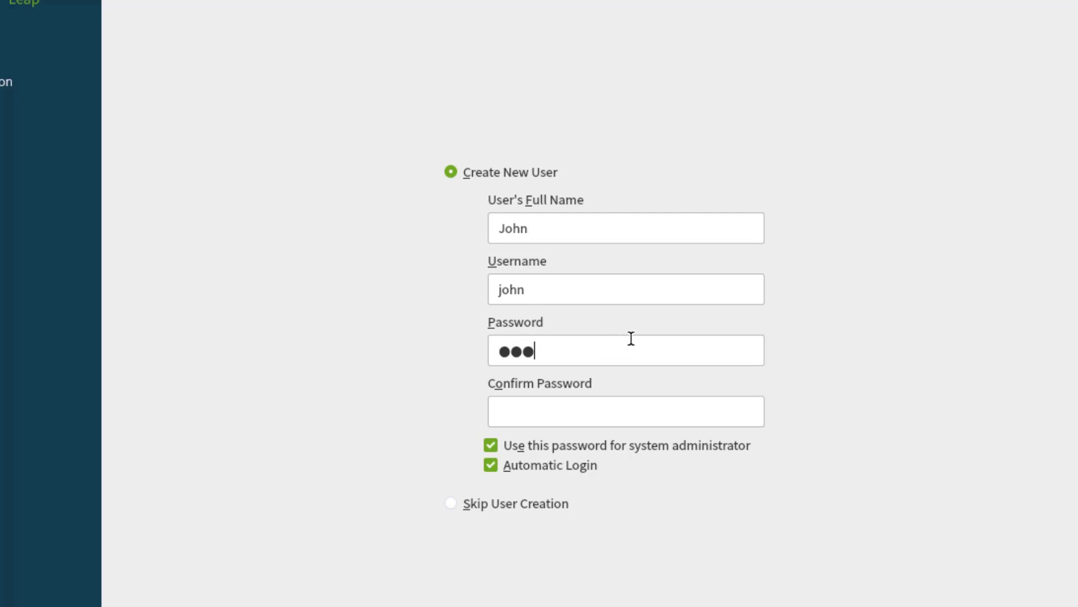
{"action": "type", "text": "•"}
{"action": "key", "text": "Tab"}
{"action": "type", "text": "••••"}
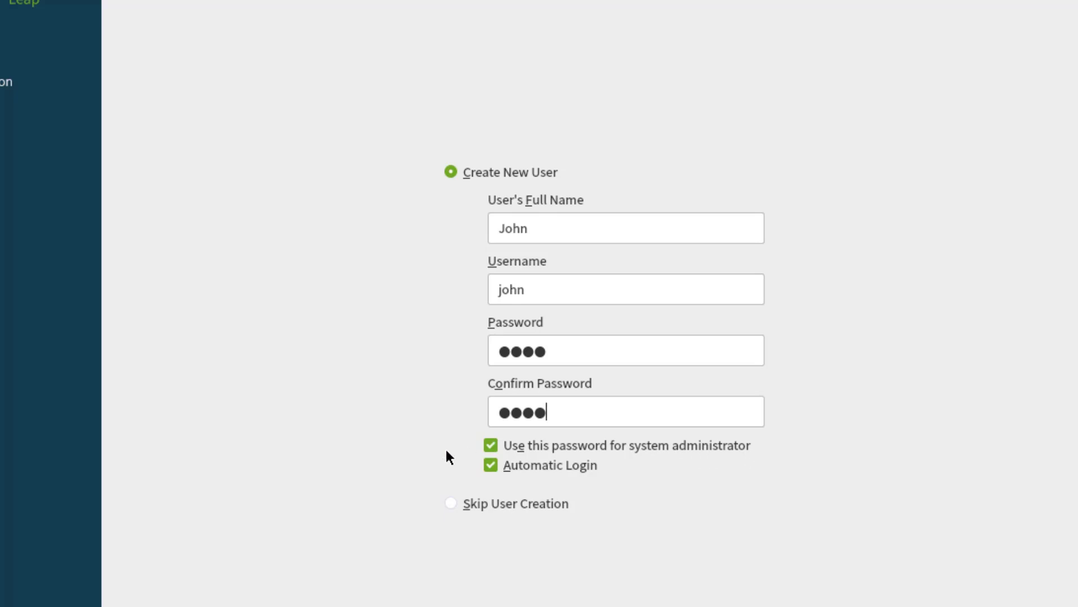
- Disable Automatic Login for the new user, submit the user settings and agree to use the simple password
{"action": "left_click", "coordinate": [494, 461]}
{"action": "left_click", "coordinate": [1020, 600]}
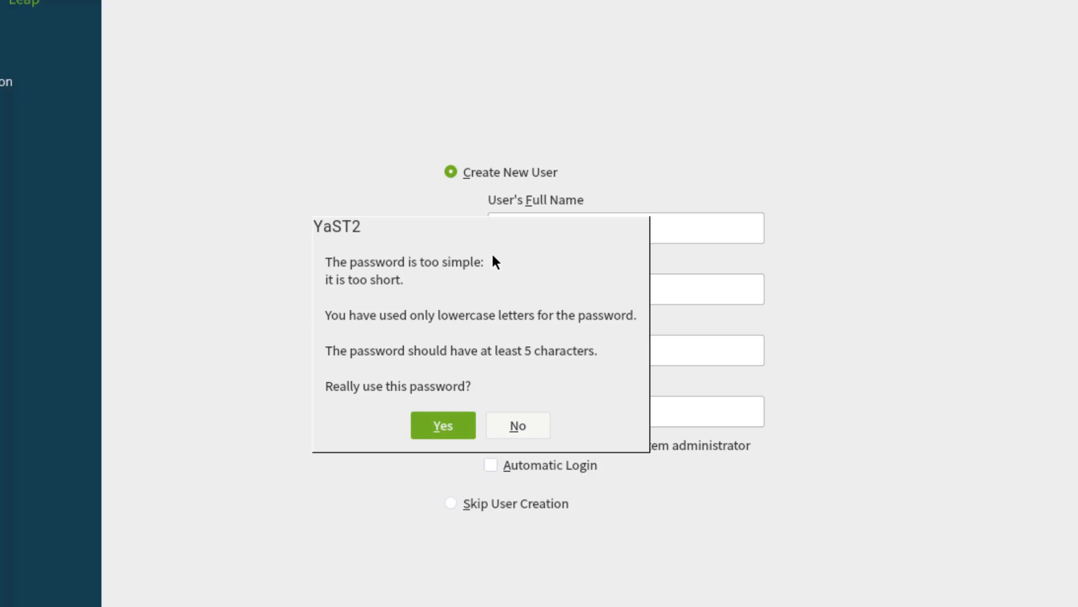
{"action": "left_click", "coordinate": [443, 424]}
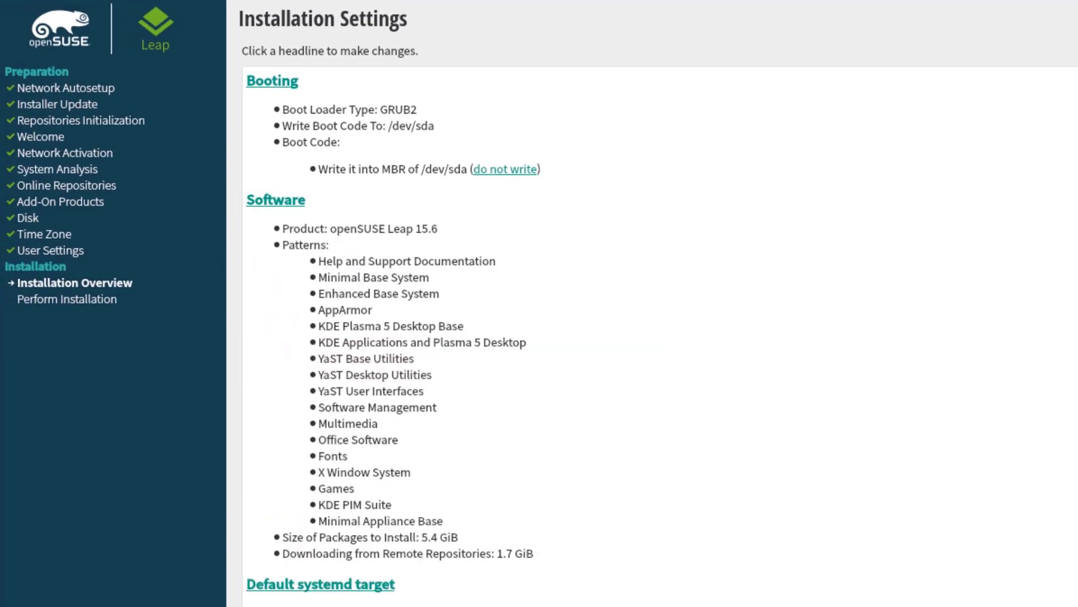
- Review the installation settings from Booting to Network Configuration, and start and confirm the installation
{"action": "scroll", "coordinate": [660, 337], "scroll_direction": "down", "scroll_amount": 6}
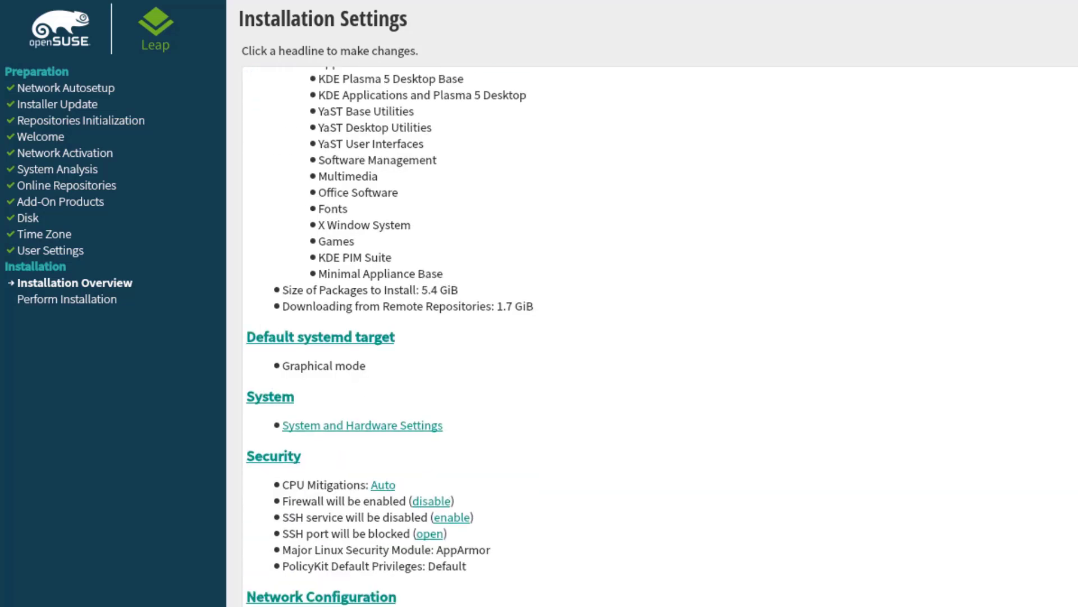
{"action": "scroll", "coordinate": [660, 337], "scroll_direction": "down", "scroll_amount": 1}
{"action": "scroll", "coordinate": [660, 337], "scroll_direction": "up", "scroll_amount": 7}
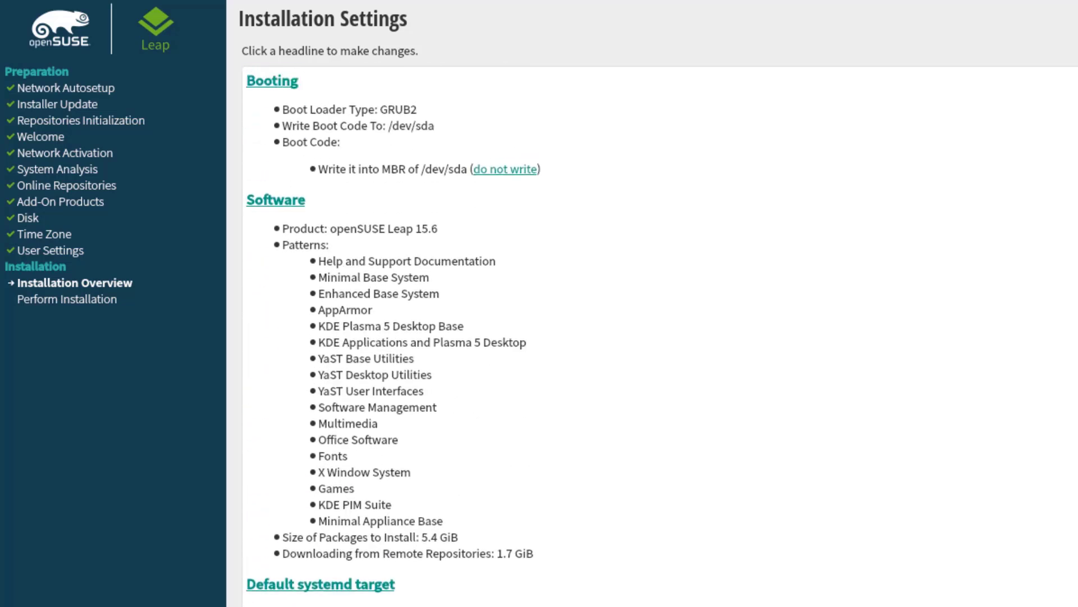
{"action": "scroll", "coordinate": [660, 337], "scroll_direction": "down", "scroll_amount": 2}
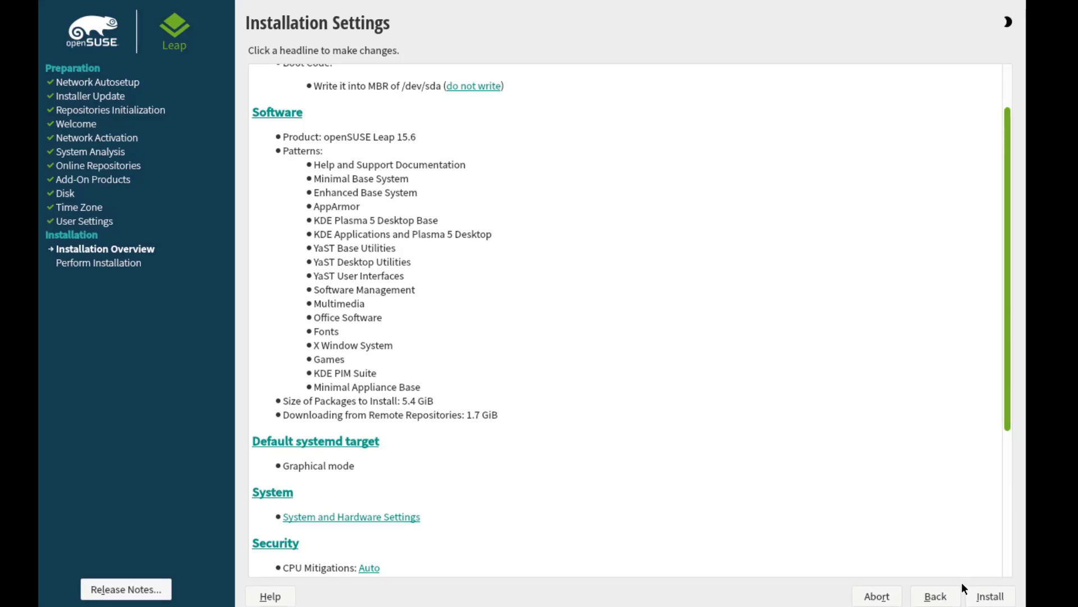
{"action": "scroll", "coordinate": [962, 582], "scroll_direction": "down", "scroll_amount": 4}
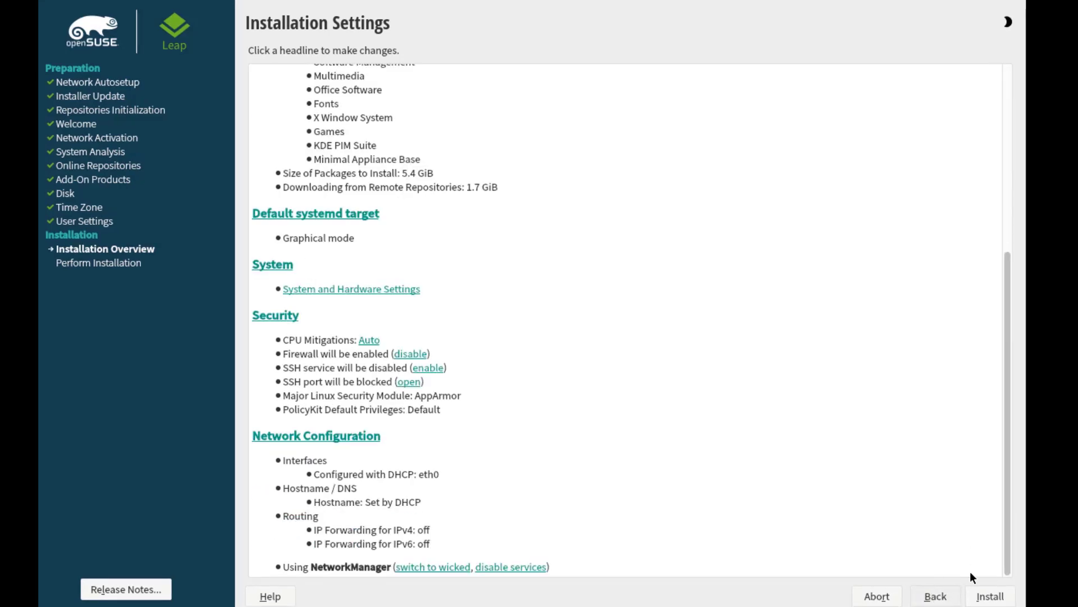
{"action": "left_click", "coordinate": [991, 596]}
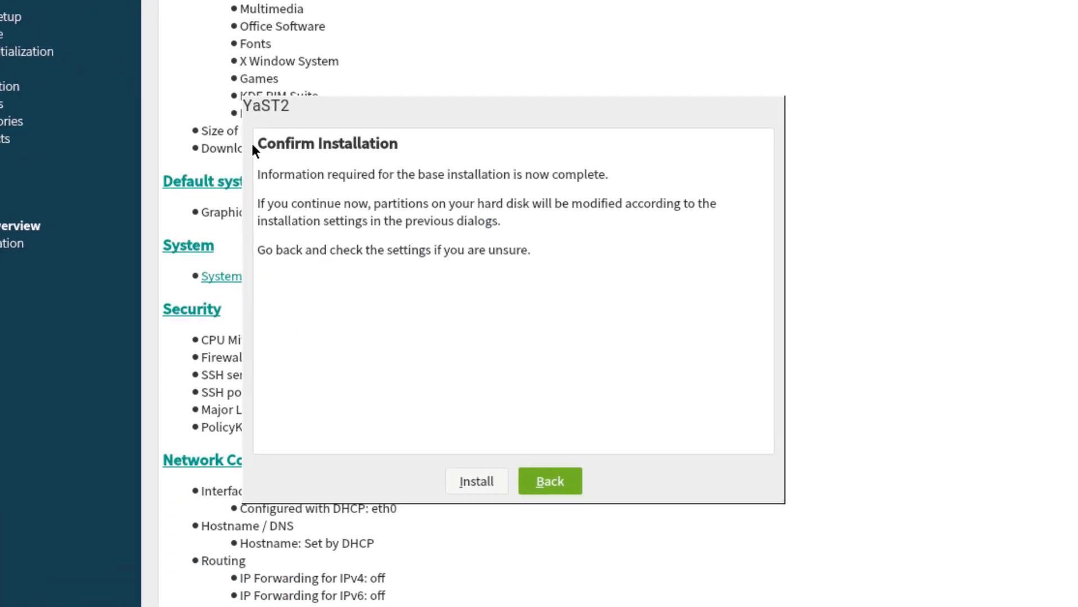
{"action": "left_click", "coordinate": [481, 482]}
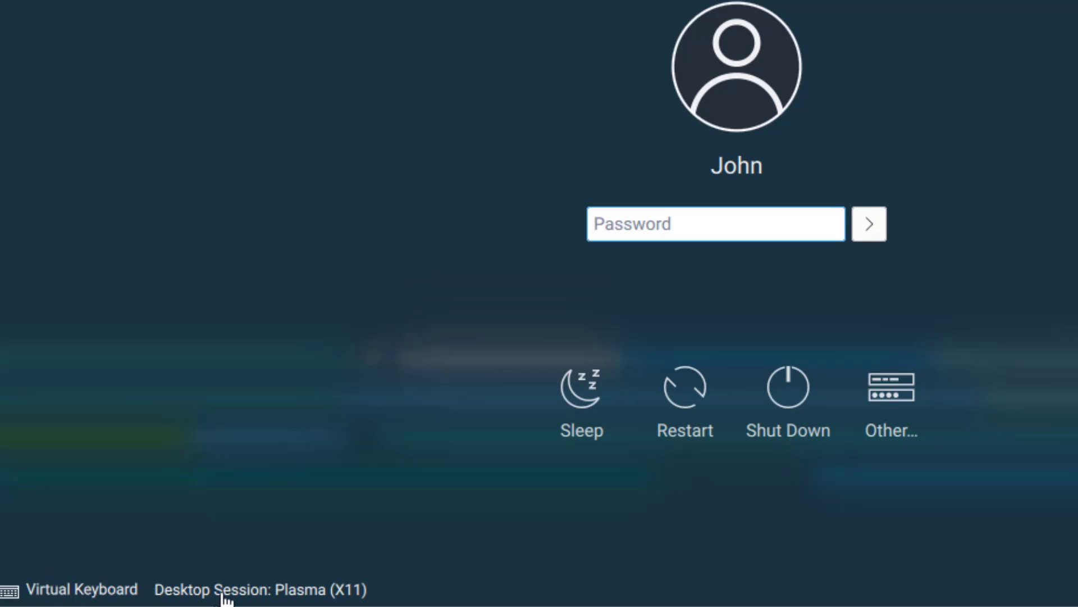
- Set the desktop session on the login screen to Plasma (Wayland)
{"action": "left_click", "coordinate": [269, 597]}
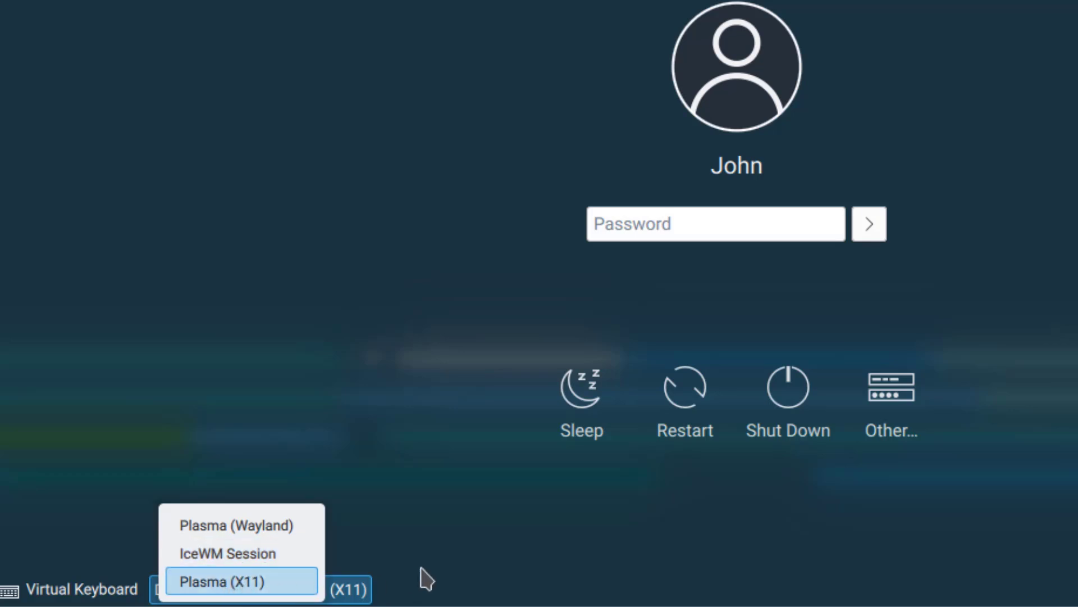
{"action": "left_click", "coordinate": [264, 528]}
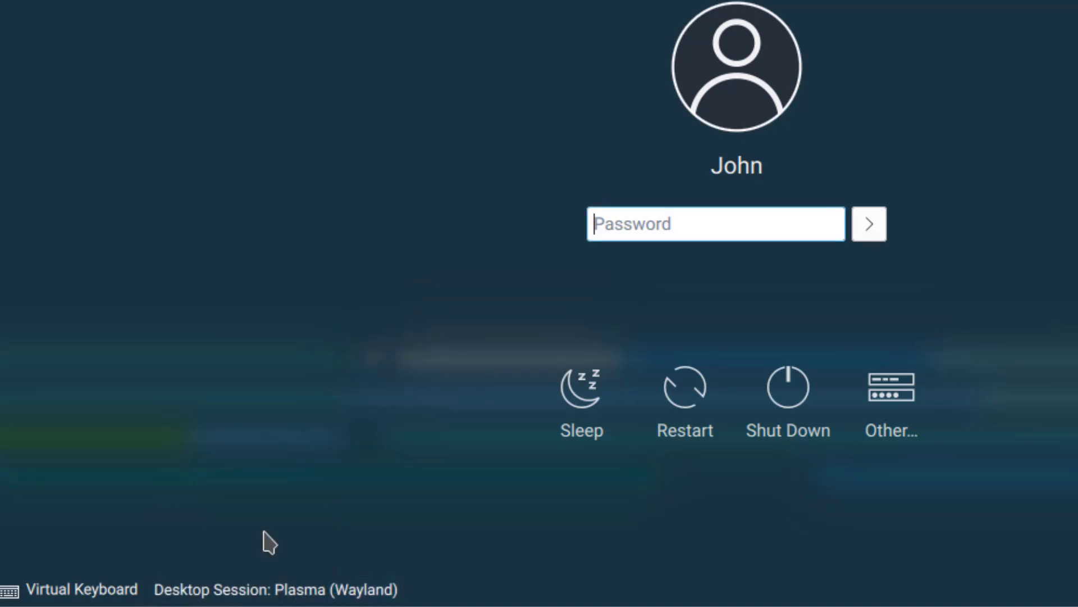
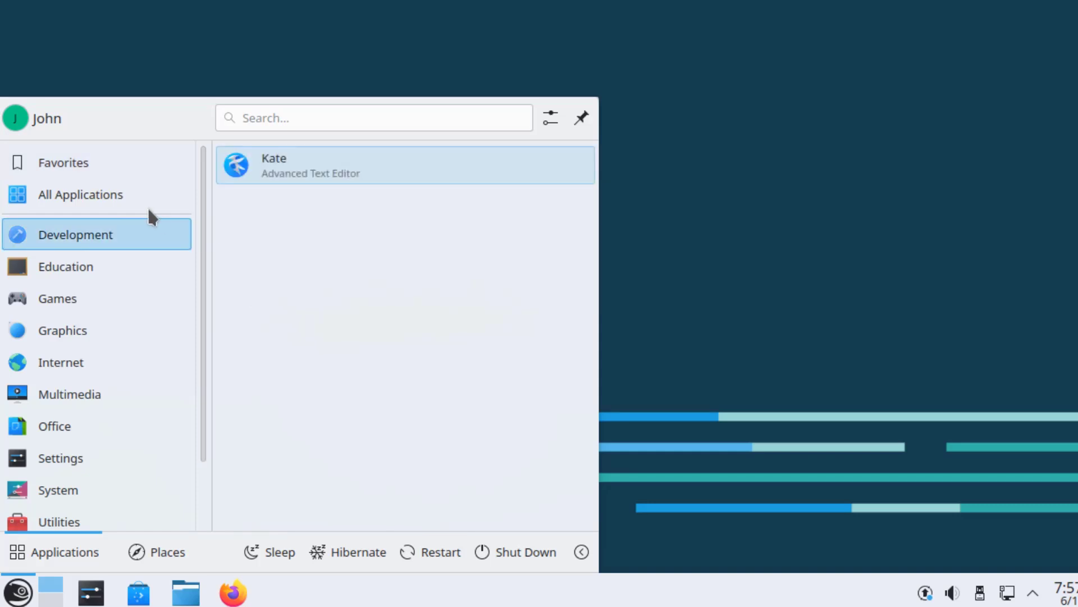
- Look through the full list of installed applications, from Akregator down to YaST Software
{"action": "mouse_move", "coordinate": [144, 201]}
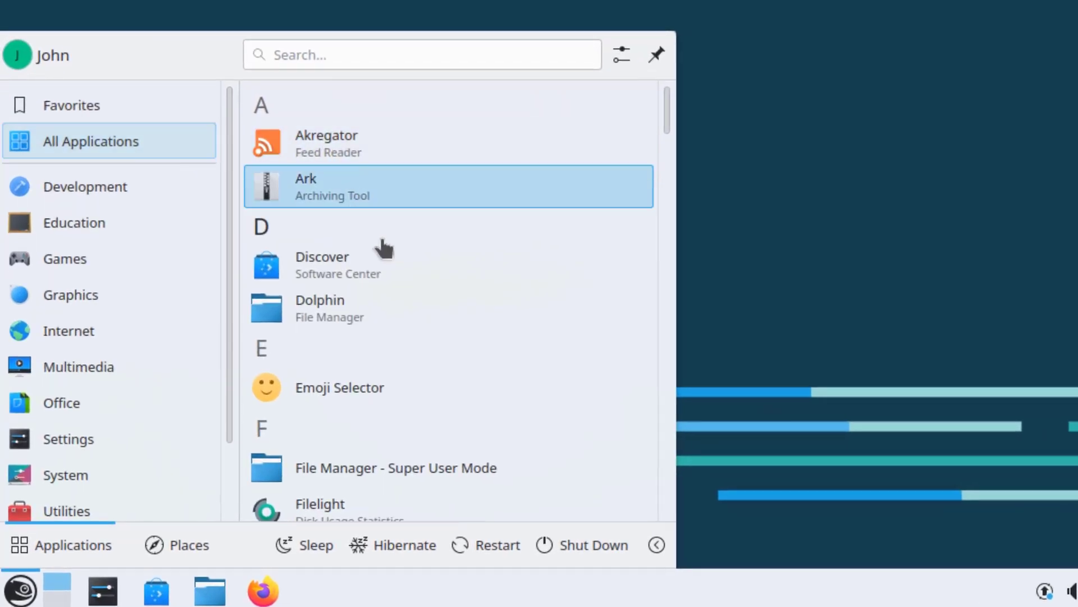
{"action": "scroll", "coordinate": [382, 242], "scroll_direction": "down", "scroll_amount": 3}
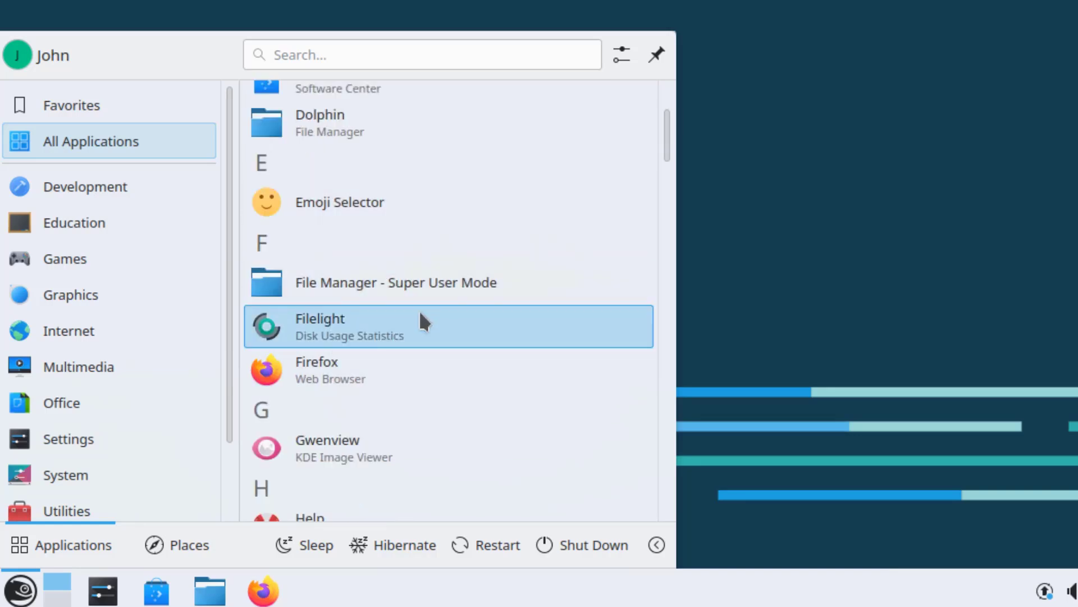
{"action": "scroll", "coordinate": [393, 335], "scroll_direction": "down", "scroll_amount": 4}
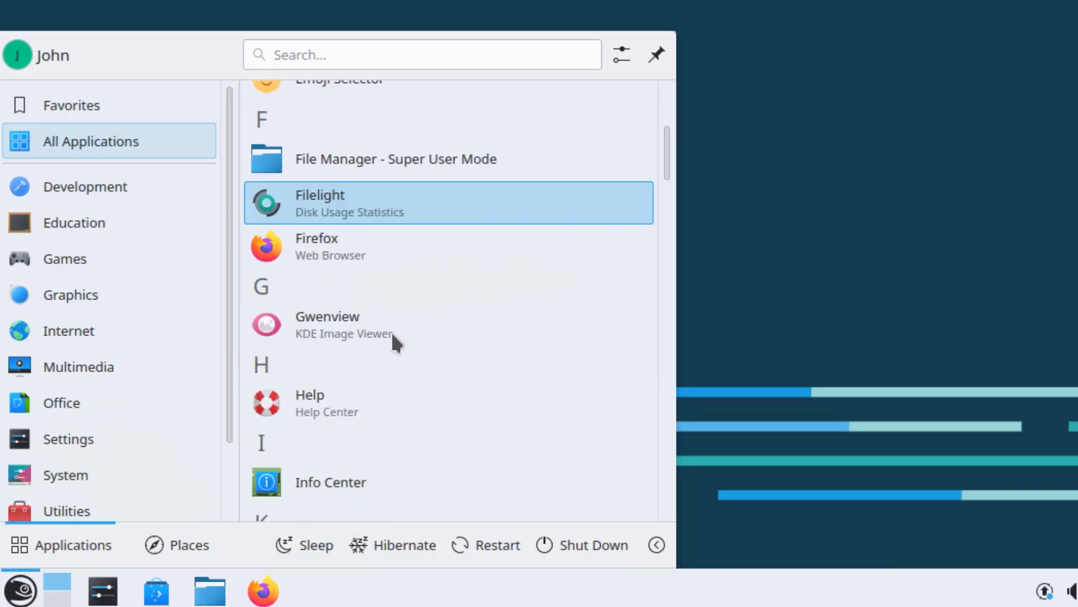
{"action": "scroll", "coordinate": [419, 332], "scroll_direction": "down", "scroll_amount": 2}
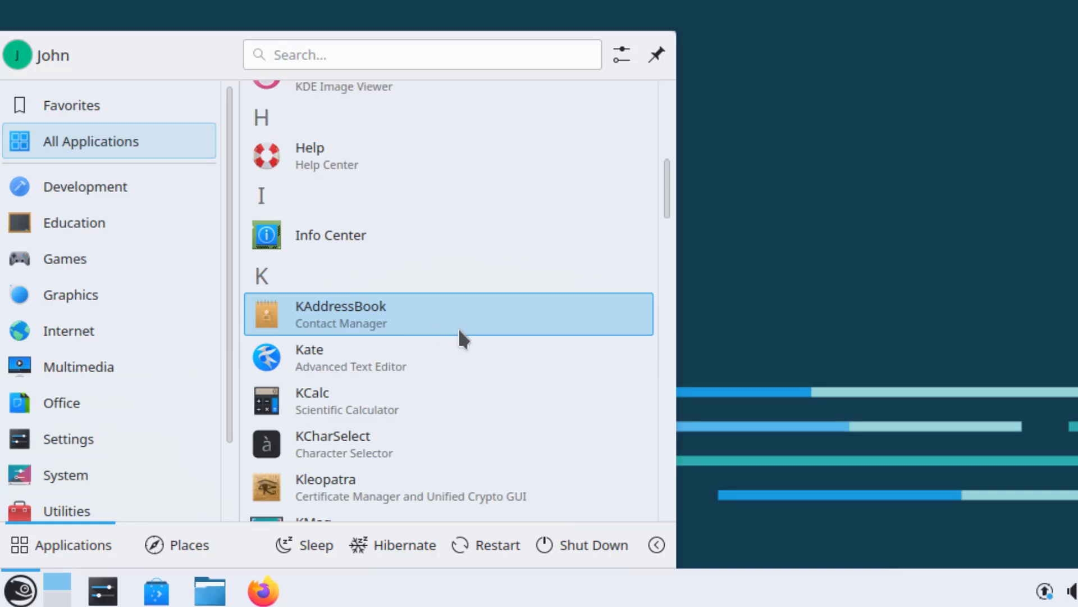
{"action": "scroll", "coordinate": [460, 339], "scroll_direction": "down", "scroll_amount": 3}
{"action": "scroll", "coordinate": [566, 349], "scroll_direction": "down", "scroll_amount": 2}
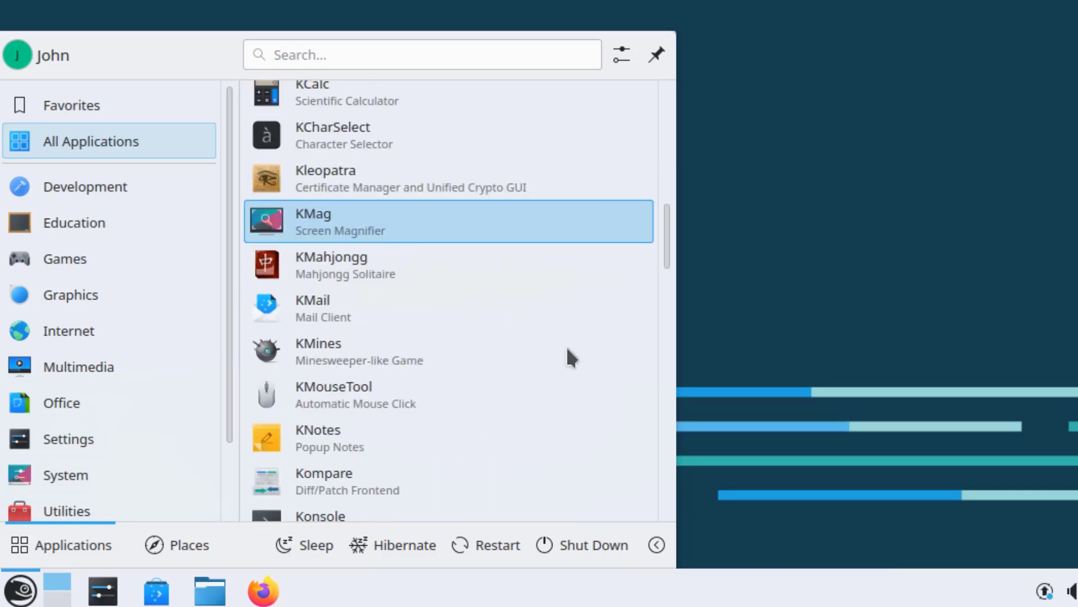
{"action": "scroll", "coordinate": [568, 350], "scroll_direction": "down", "scroll_amount": 2}
{"action": "scroll", "coordinate": [567, 349], "scroll_direction": "down", "scroll_amount": 2}
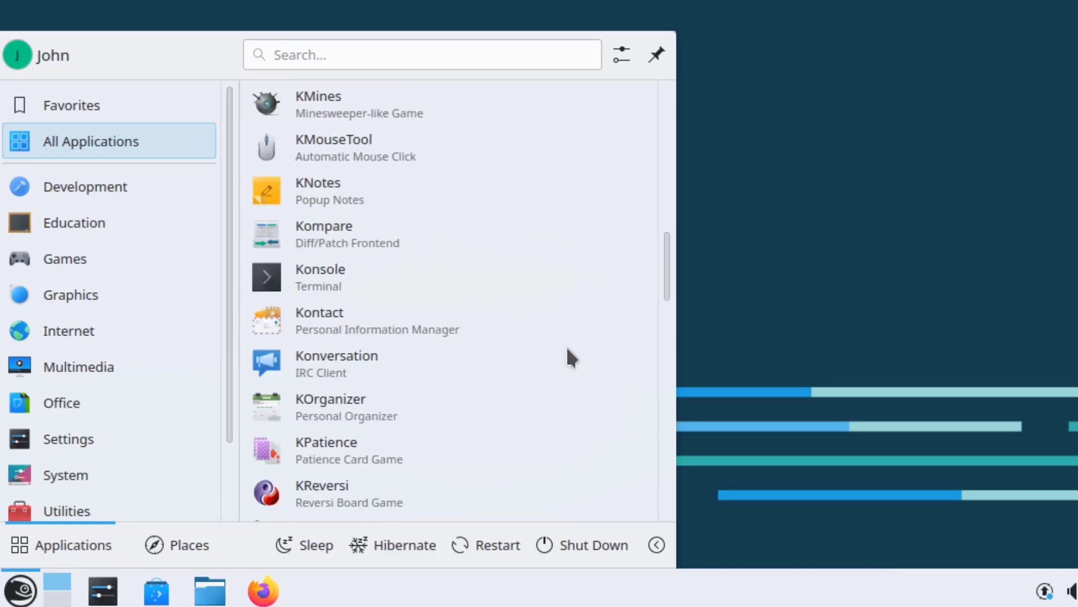
{"action": "scroll", "coordinate": [567, 349], "scroll_direction": "down", "scroll_amount": 10}
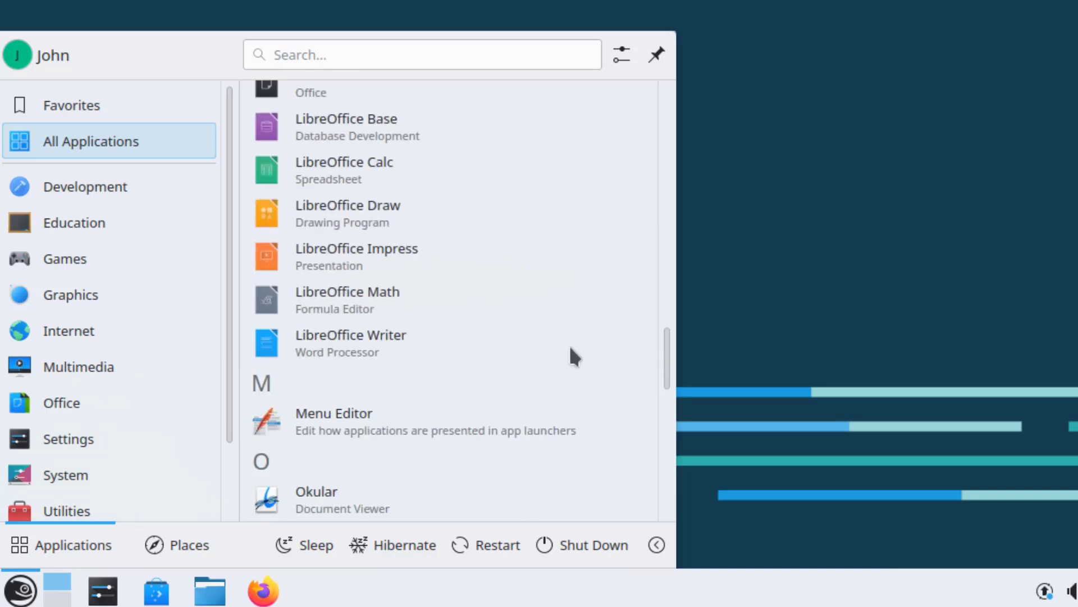
{"action": "scroll", "coordinate": [571, 351], "scroll_direction": "down", "scroll_amount": 2}
{"action": "scroll", "coordinate": [571, 348], "scroll_direction": "down", "scroll_amount": 2}
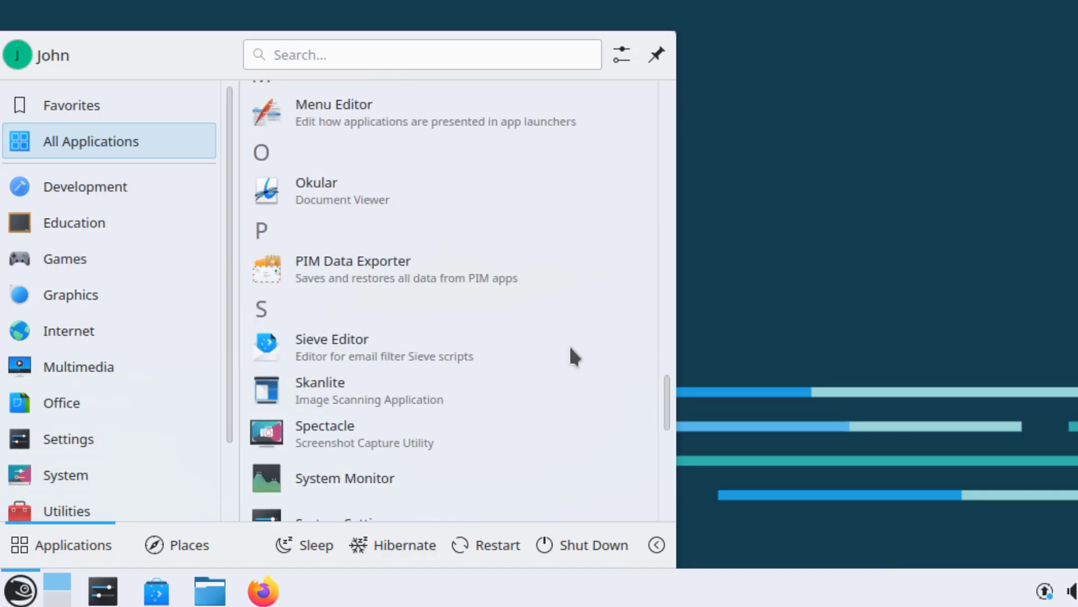
{"action": "scroll", "coordinate": [572, 347], "scroll_direction": "down", "scroll_amount": 3}
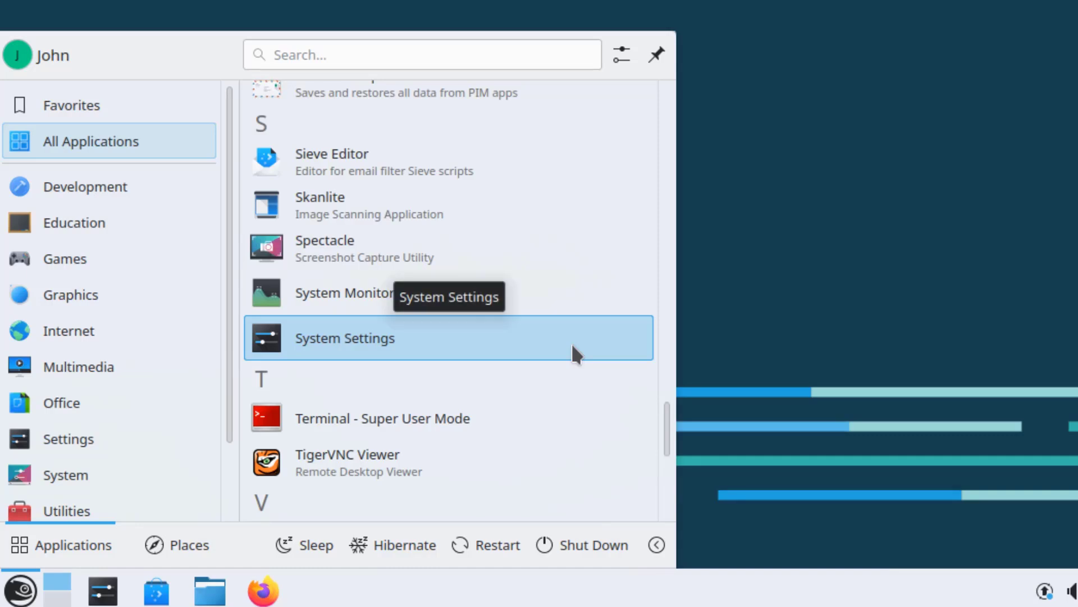
{"action": "scroll", "coordinate": [572, 347], "scroll_direction": "down", "scroll_amount": 3}
{"action": "scroll", "coordinate": [588, 342], "scroll_direction": "down", "scroll_amount": 3}
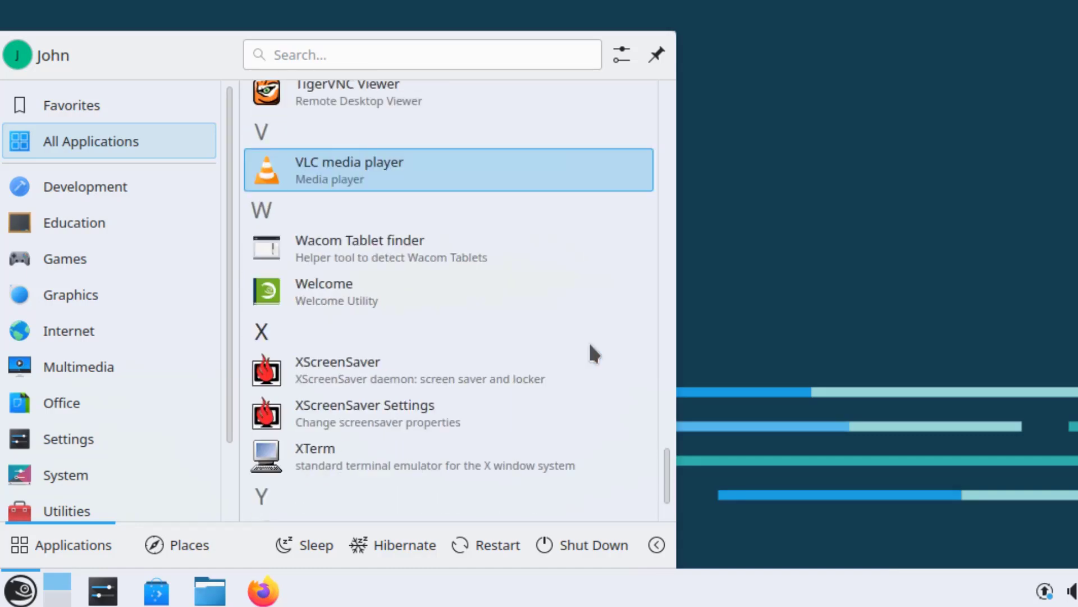
{"action": "scroll", "coordinate": [594, 354], "scroll_direction": "down", "scroll_amount": 1}
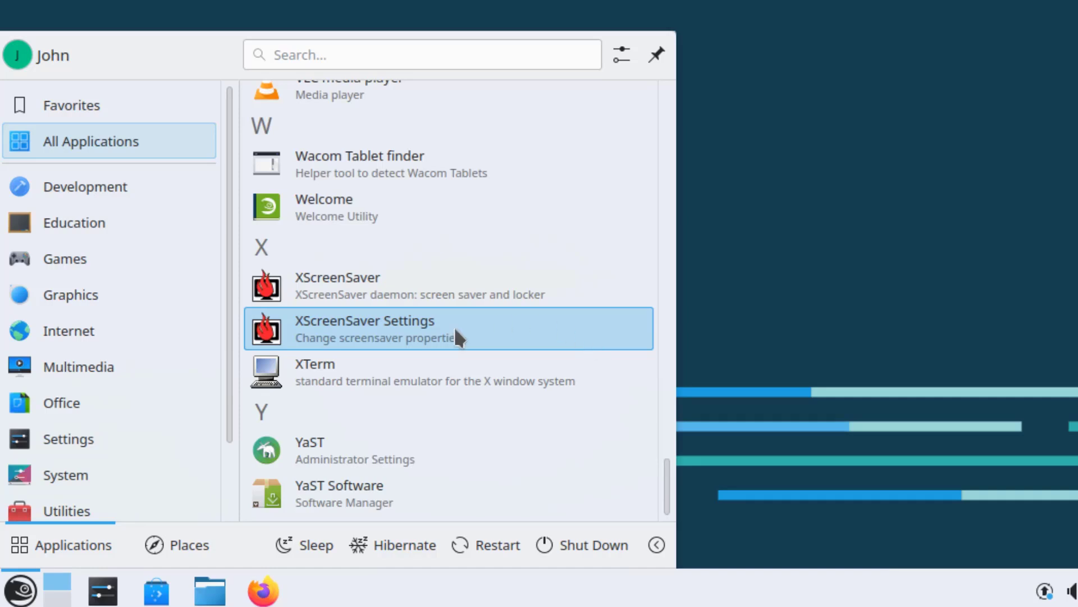
- Examine the installed programs by category, from Development, Education and Games through Office, Settings, System and Utilities to Lost & Found
{"action": "mouse_move", "coordinate": [112, 186]}
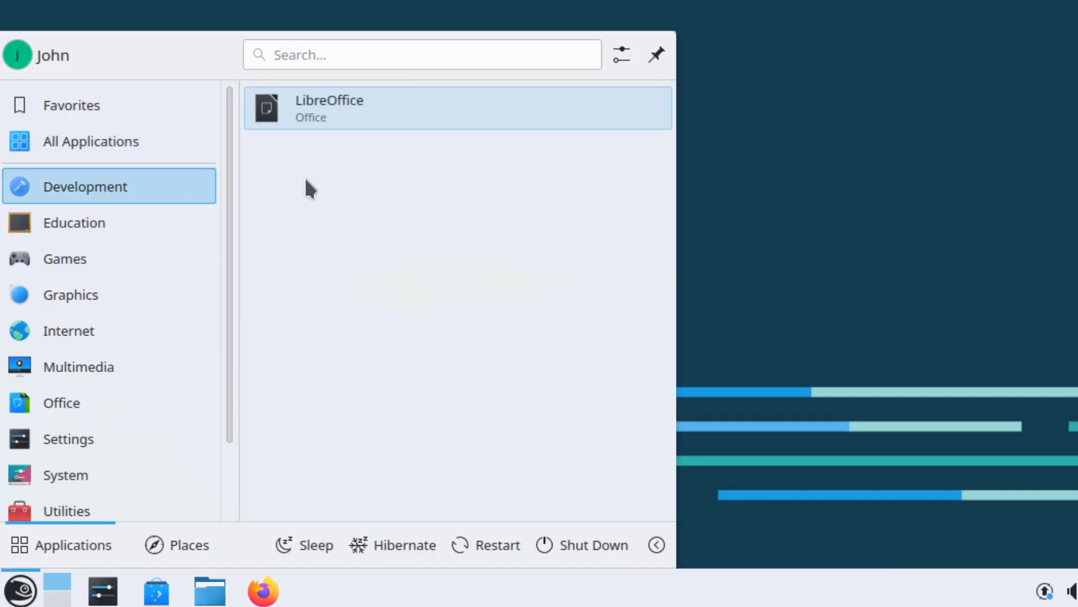
{"action": "mouse_move", "coordinate": [100, 235]}
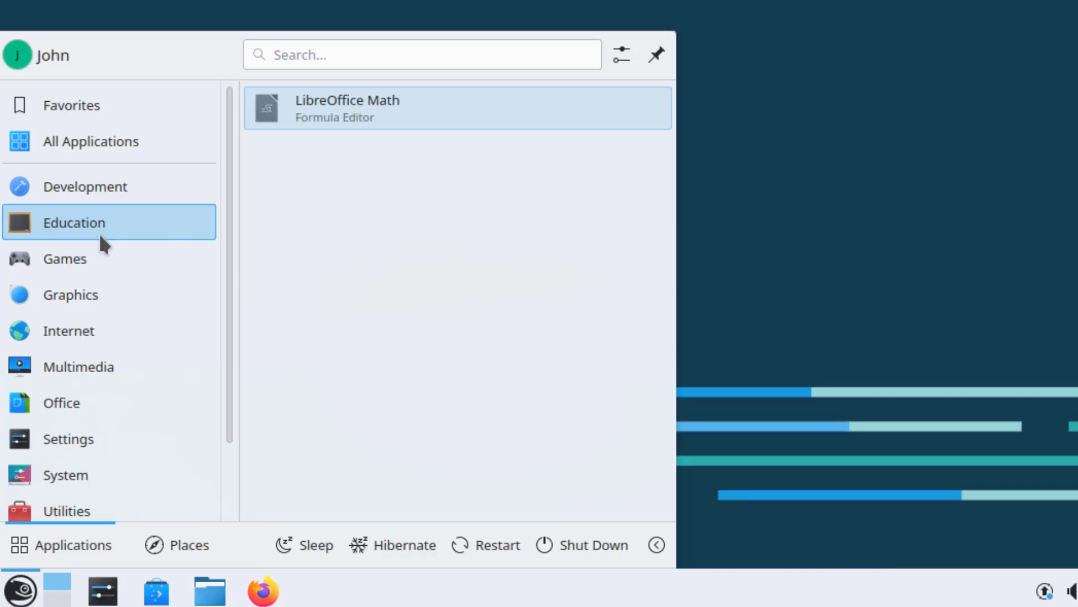
{"action": "mouse_move", "coordinate": [65, 267]}
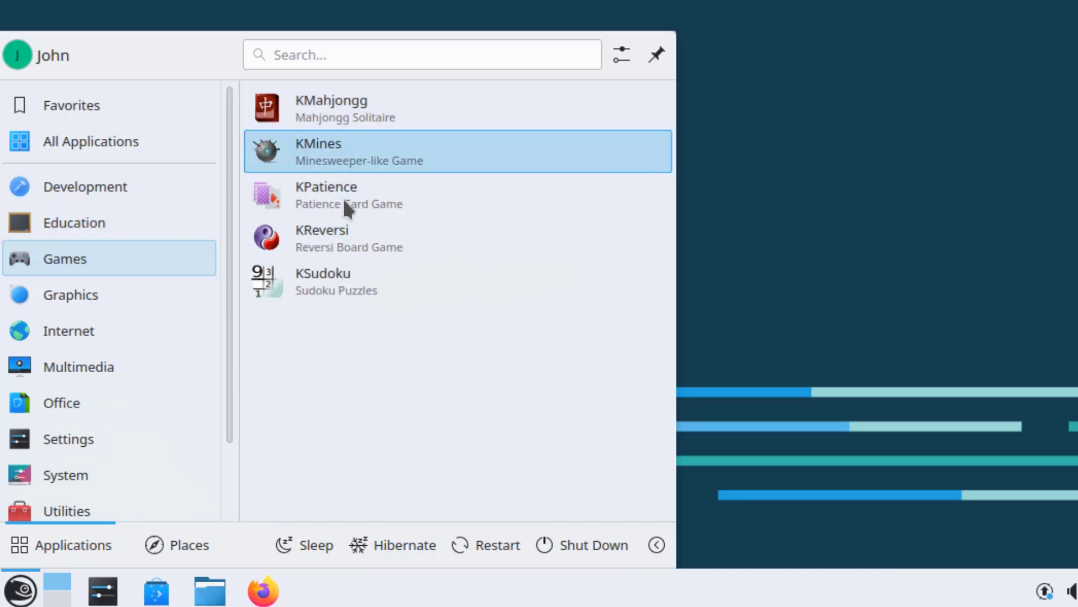
{"action": "mouse_move", "coordinate": [164, 303]}
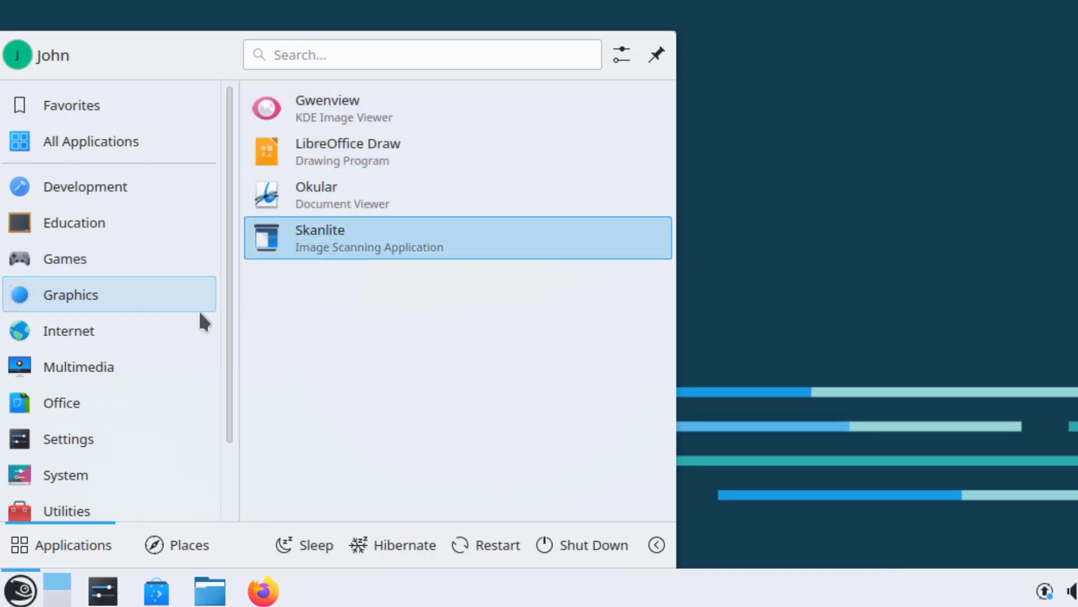
{"action": "mouse_move", "coordinate": [130, 330]}
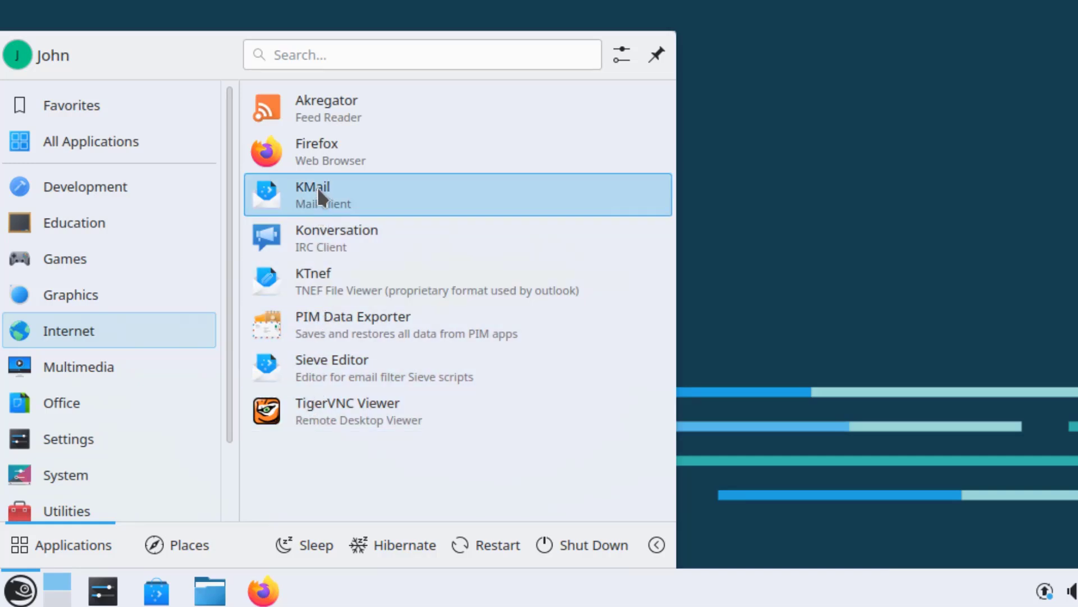
{"action": "mouse_move", "coordinate": [171, 402]}
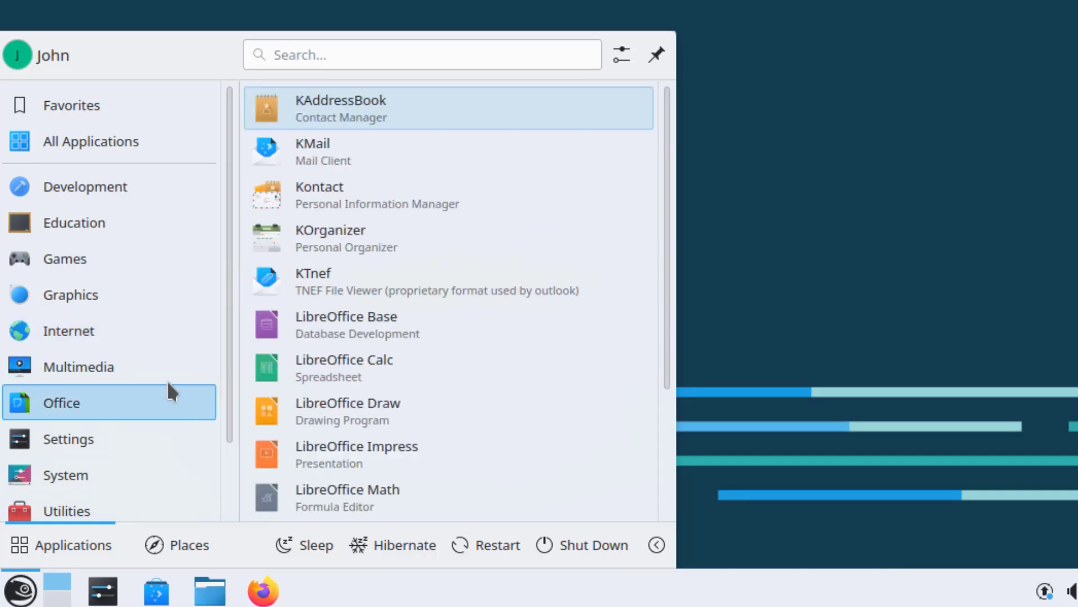
{"action": "mouse_move", "coordinate": [167, 373]}
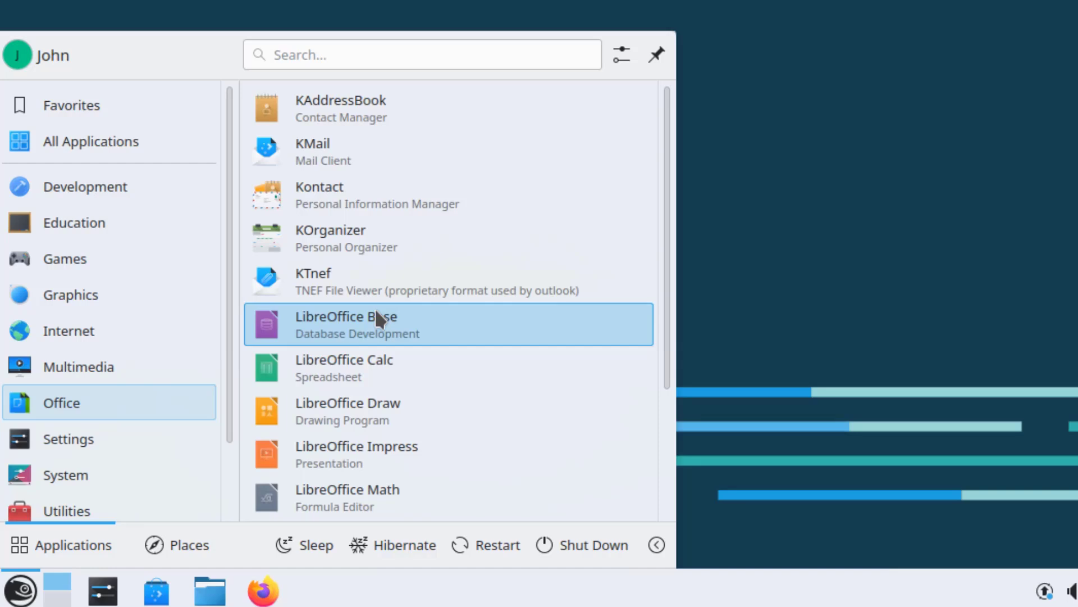
{"action": "scroll", "coordinate": [378, 310], "scroll_direction": "down", "scroll_amount": 3}
{"action": "mouse_move", "coordinate": [133, 432]}
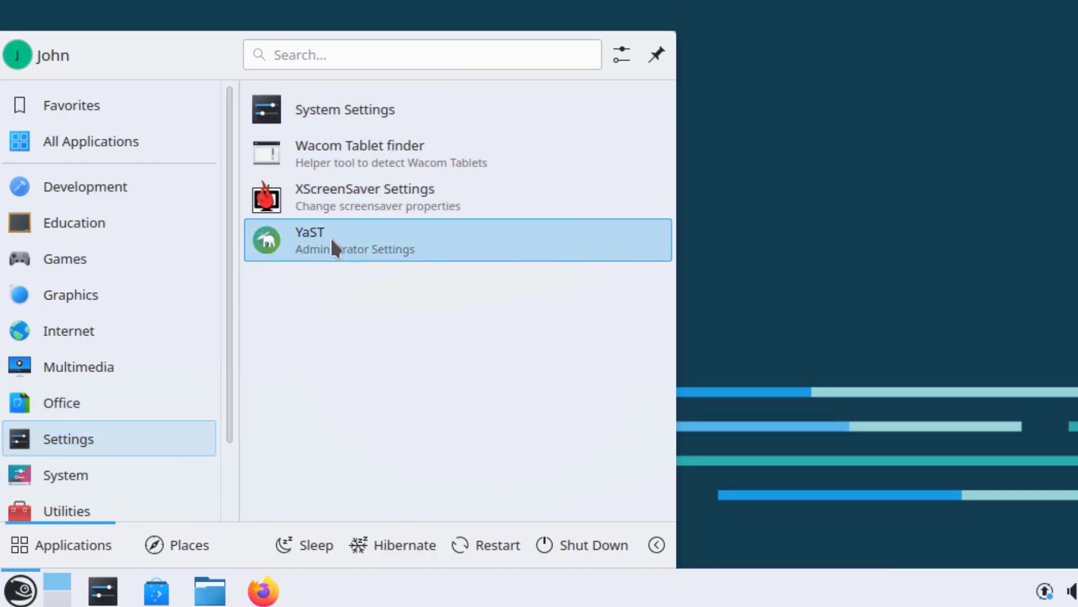
{"action": "mouse_move", "coordinate": [136, 478]}
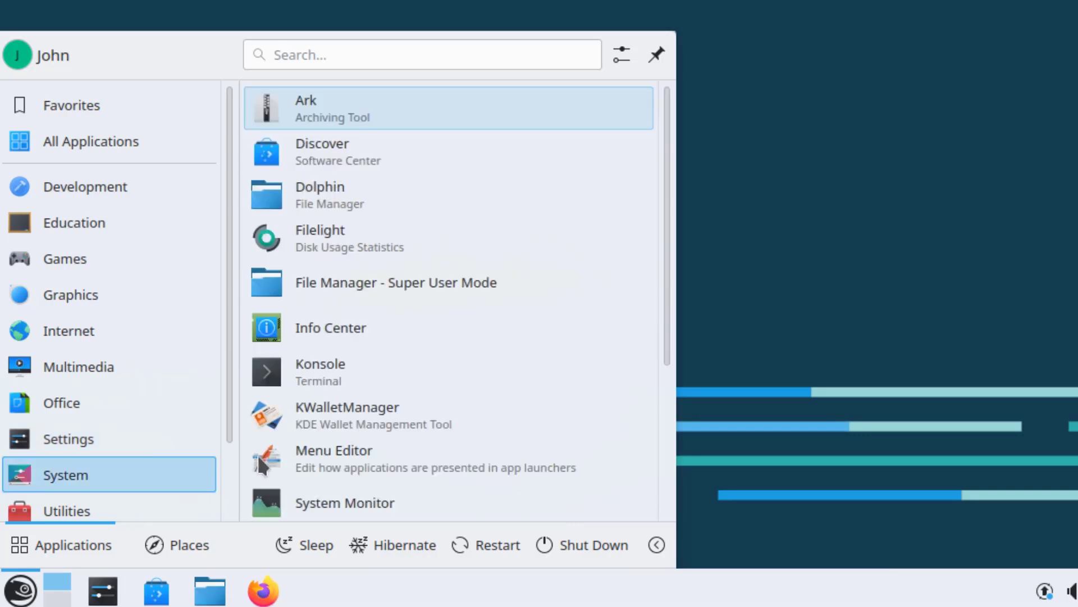
{"action": "scroll", "coordinate": [431, 354], "scroll_direction": "down", "scroll_amount": 3}
{"action": "scroll", "coordinate": [409, 313], "scroll_direction": "up", "scroll_amount": 3}
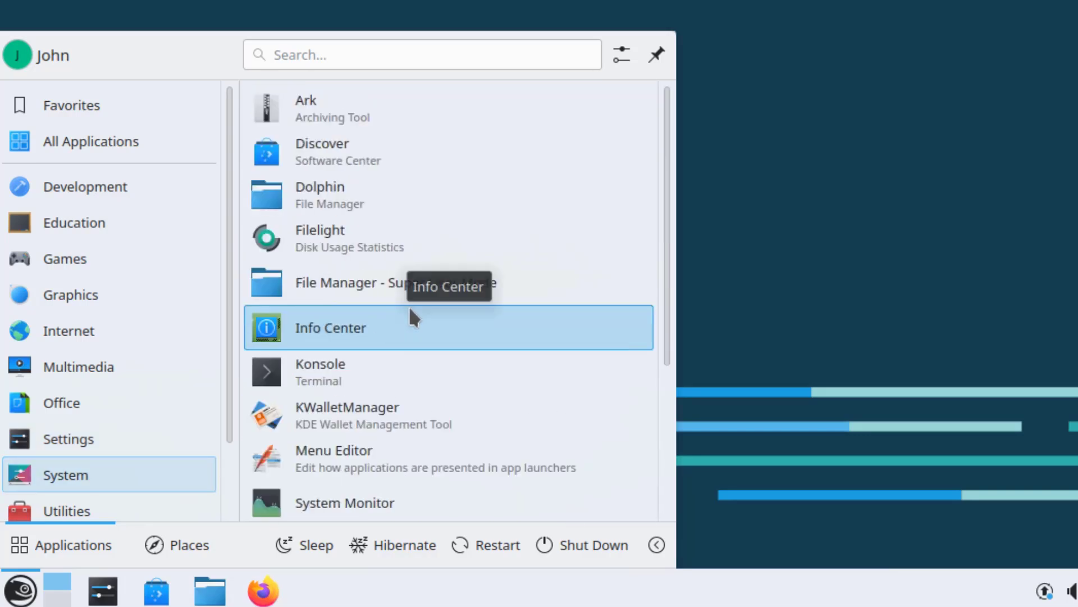
{"action": "scroll", "coordinate": [101, 431], "scroll_direction": "down", "scroll_amount": 2}
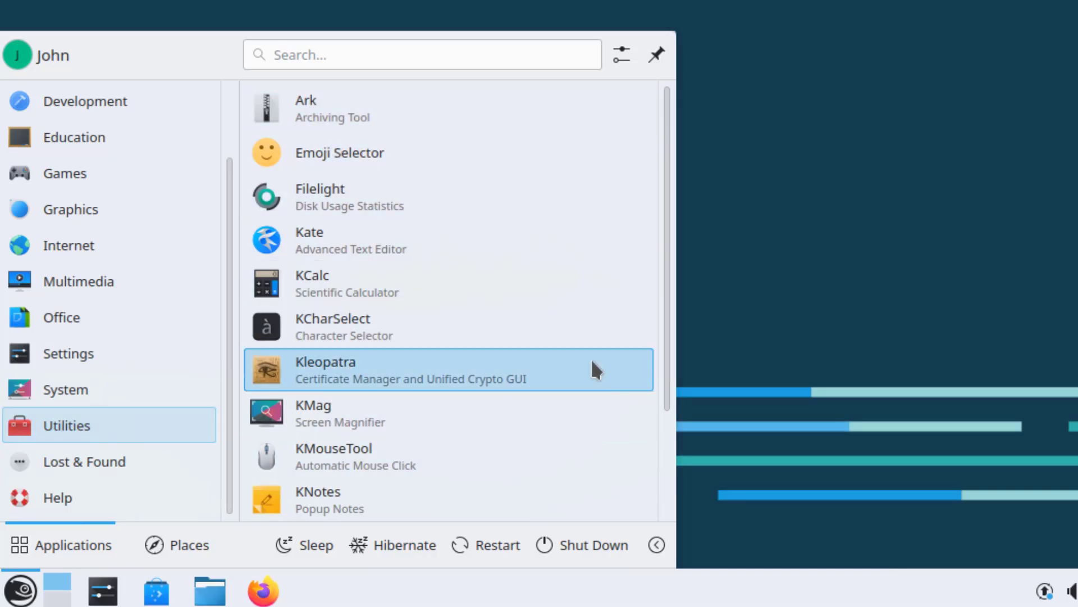
{"action": "scroll", "coordinate": [592, 361], "scroll_direction": "down", "scroll_amount": 1}
{"action": "scroll", "coordinate": [593, 361], "scroll_direction": "down", "scroll_amount": 1}
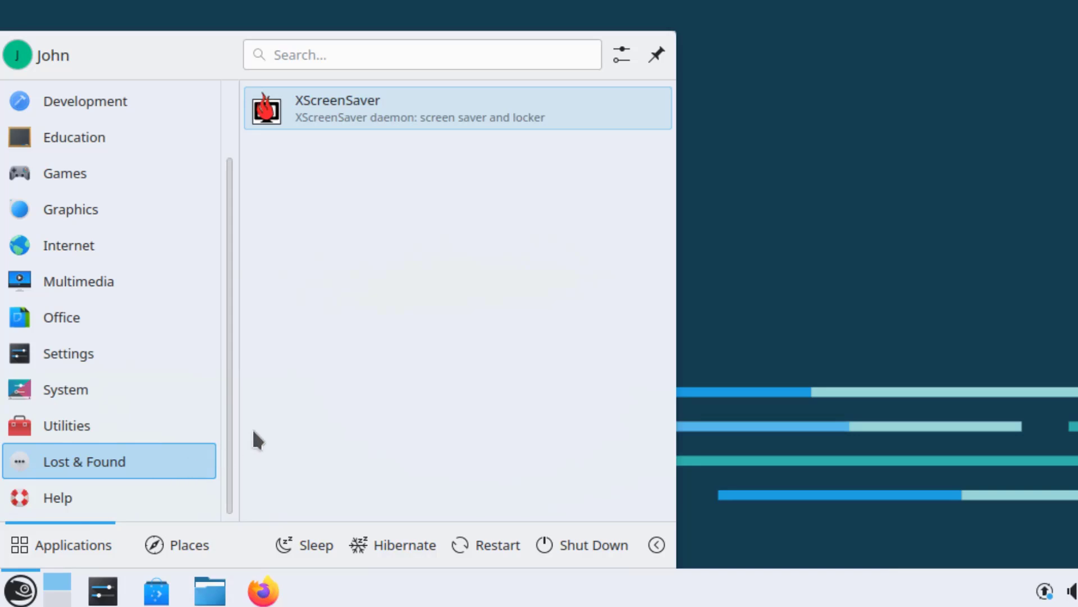
- Open System Settings from the Settings category and look through its modules down to the end of the page
{"action": "mouse_move", "coordinate": [120, 354]}
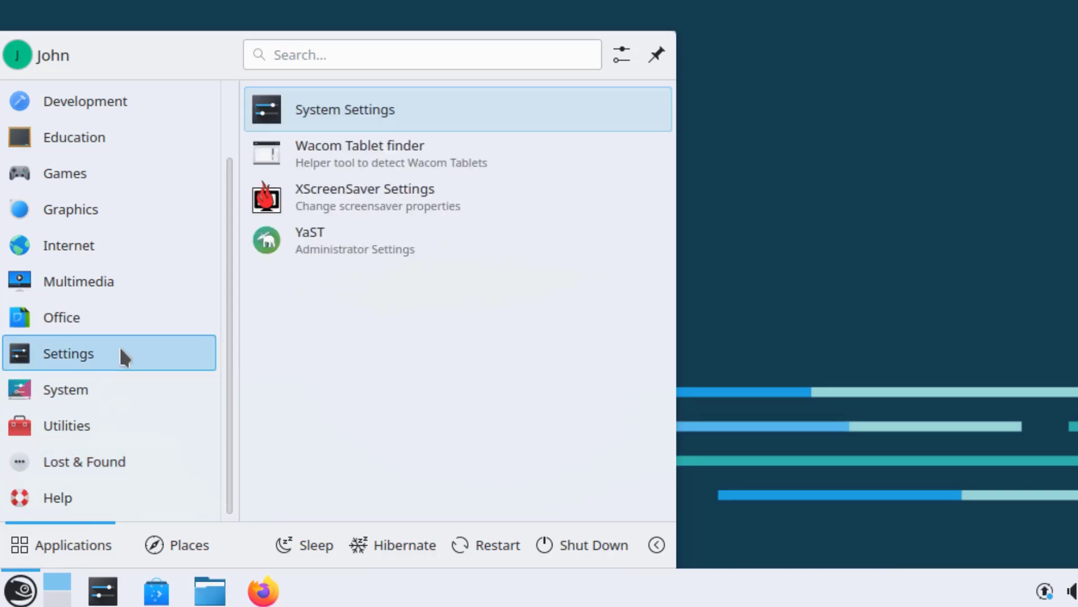
{"action": "left_click", "coordinate": [358, 106]}
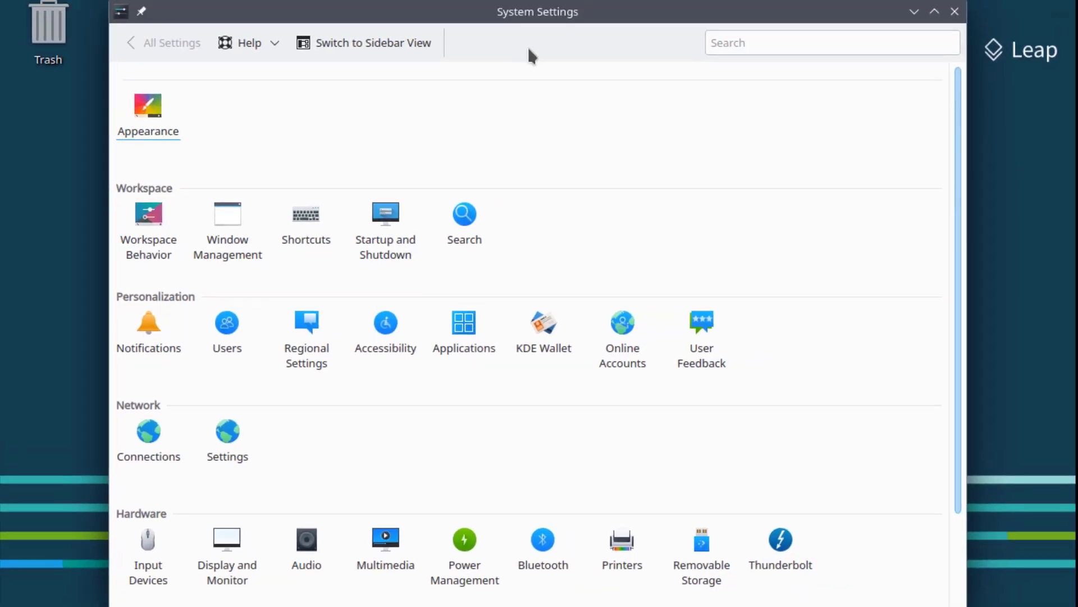
{"action": "left_click_drag", "start_coordinate": [531, 53], "coordinate": [559, 45]}
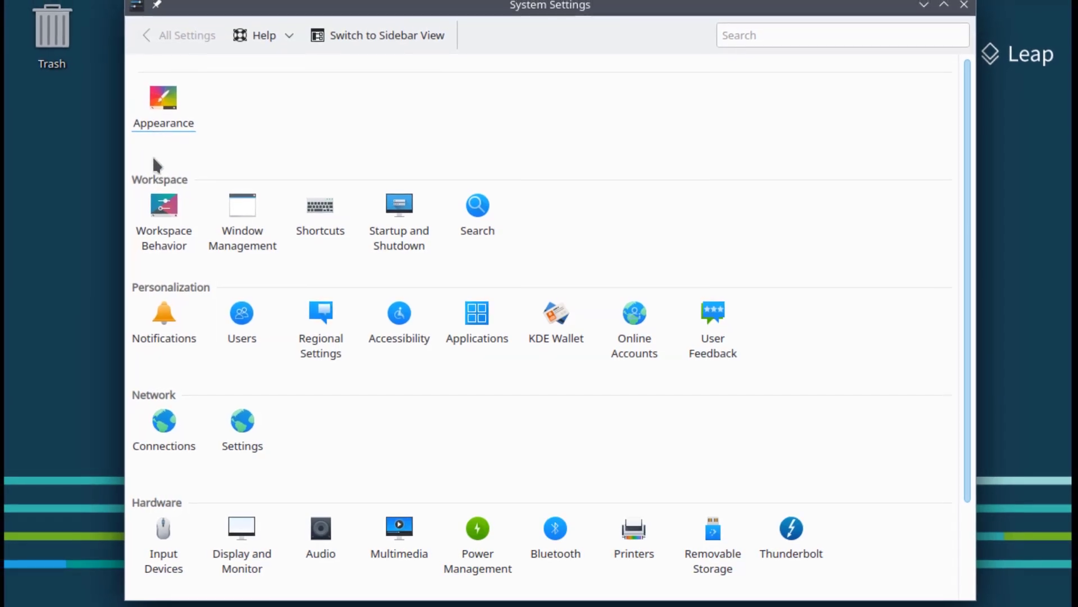
{"action": "scroll", "coordinate": [215, 296], "scroll_direction": "down", "scroll_amount": 4}
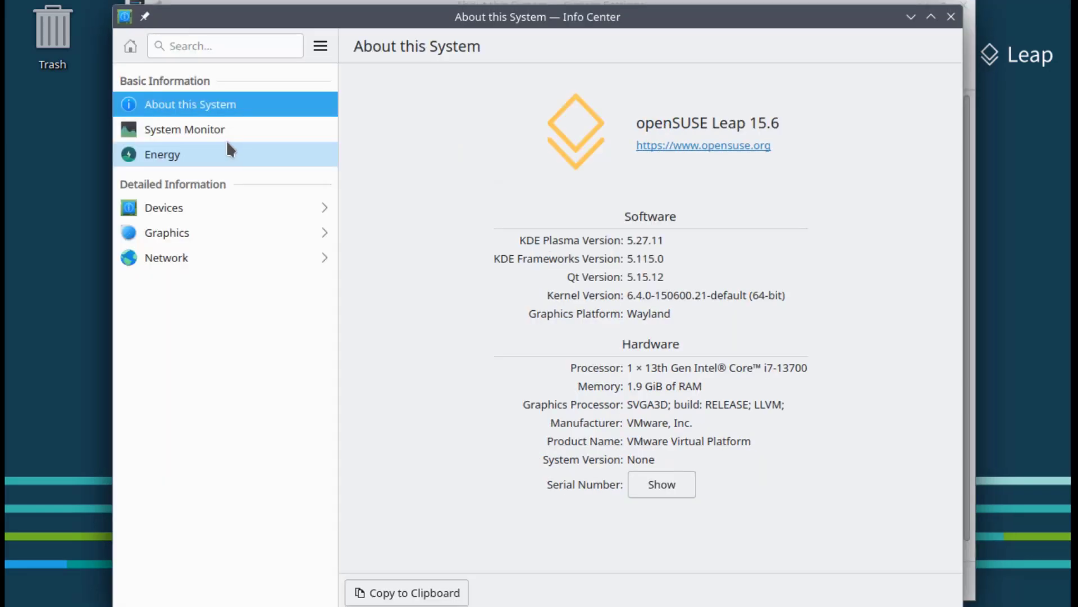
- Open System Monitor from Info Center and view its Overview, Applications, History and Processes pages and its available tools
{"action": "left_click", "coordinate": [224, 131]}
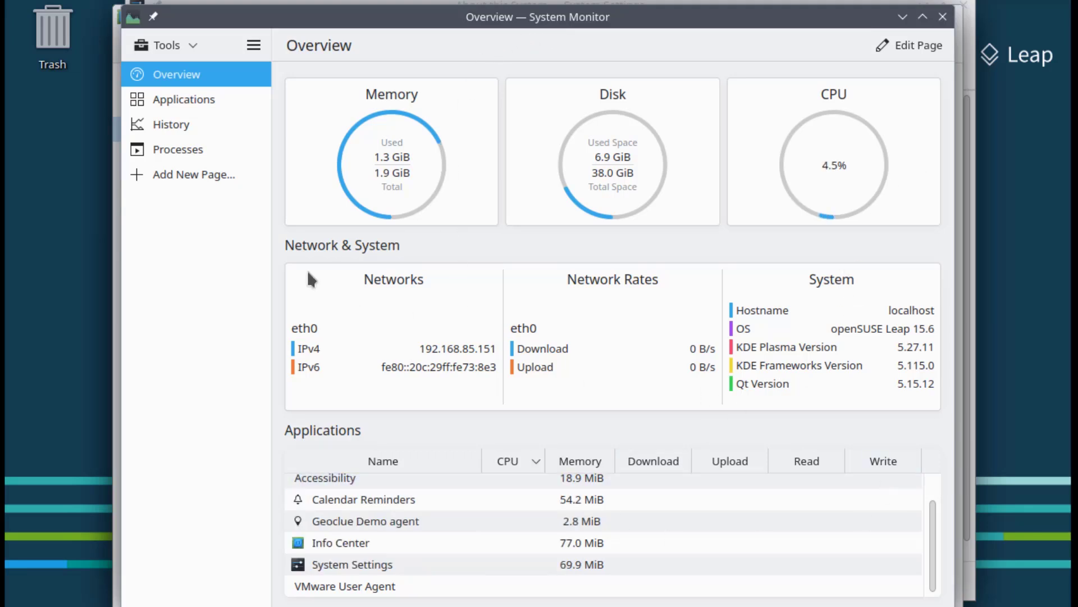
{"action": "left_click", "coordinate": [197, 109]}
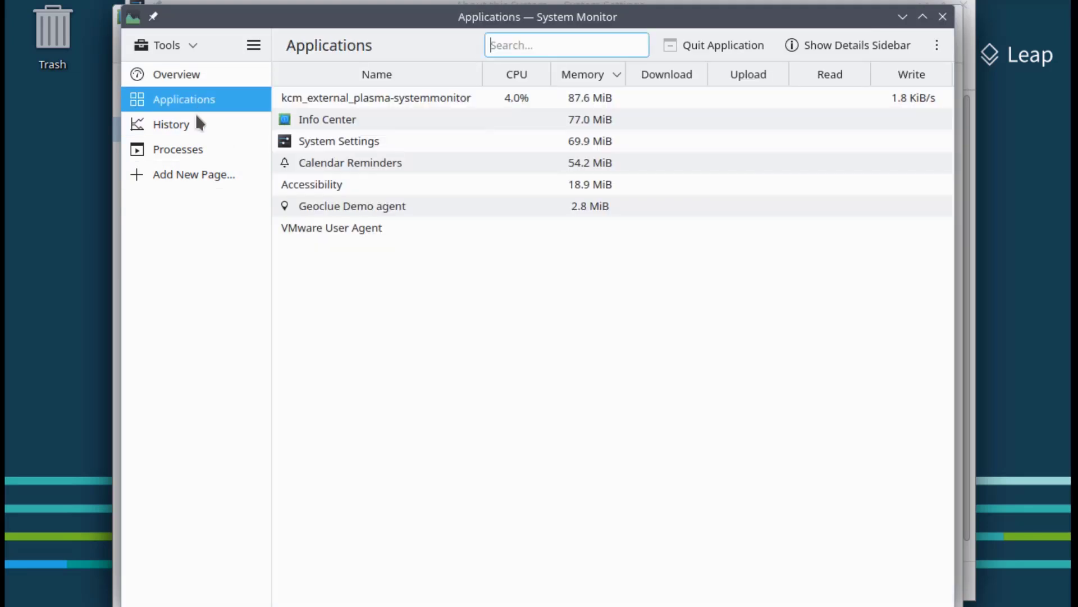
{"action": "left_click", "coordinate": [169, 125]}
{"action": "left_click", "coordinate": [184, 150]}
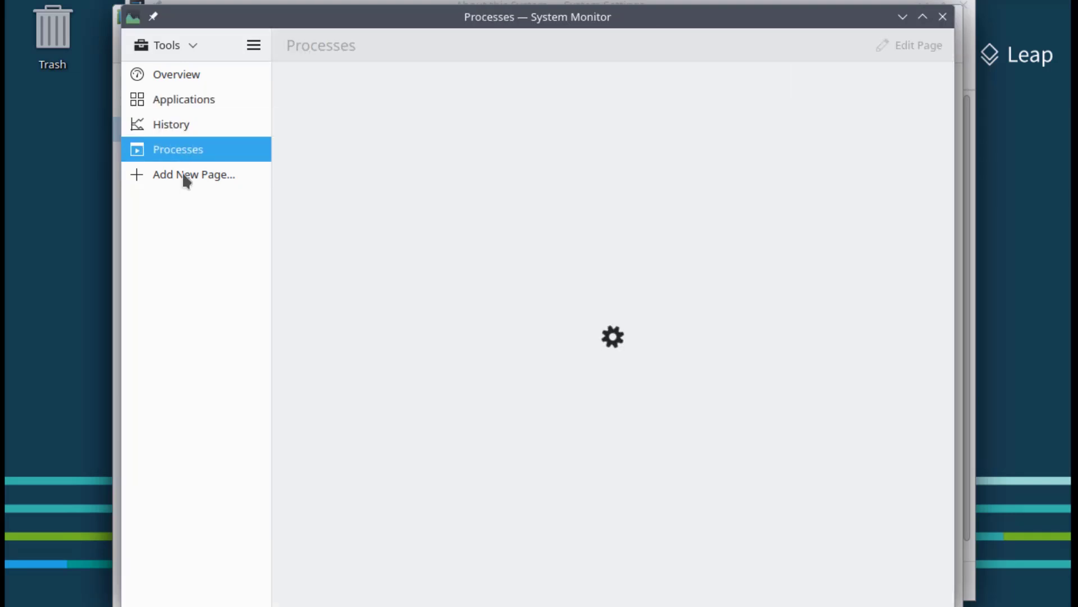
{"action": "left_click", "coordinate": [202, 42]}
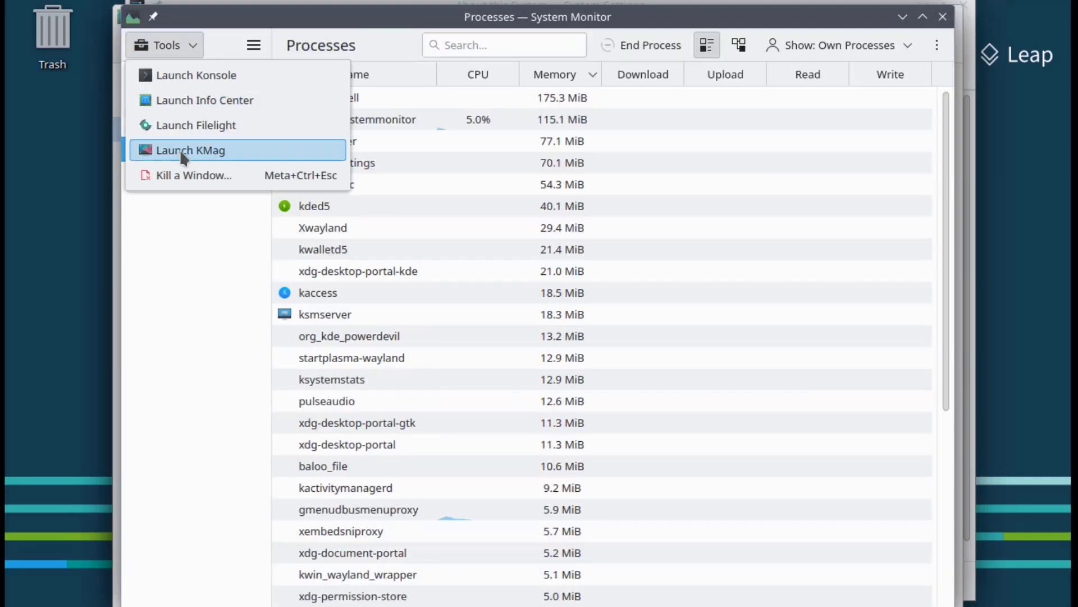
- Switch to Info Center's Devices section and expand Storage Drives in the Device Viewer
{"action": "left_click", "coordinate": [205, 100]}
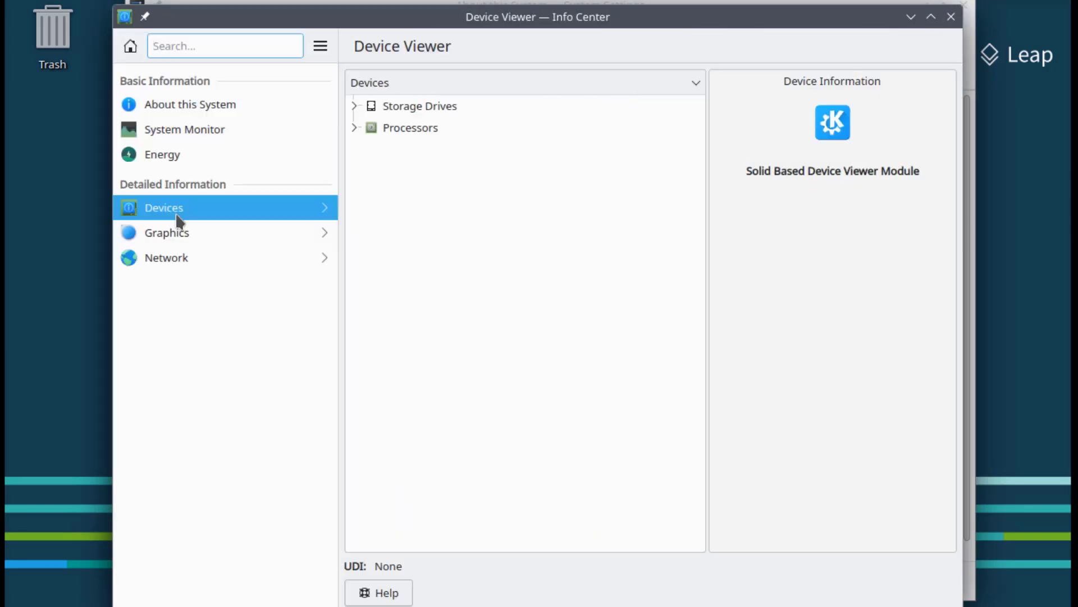
{"action": "left_click", "coordinate": [181, 211]}
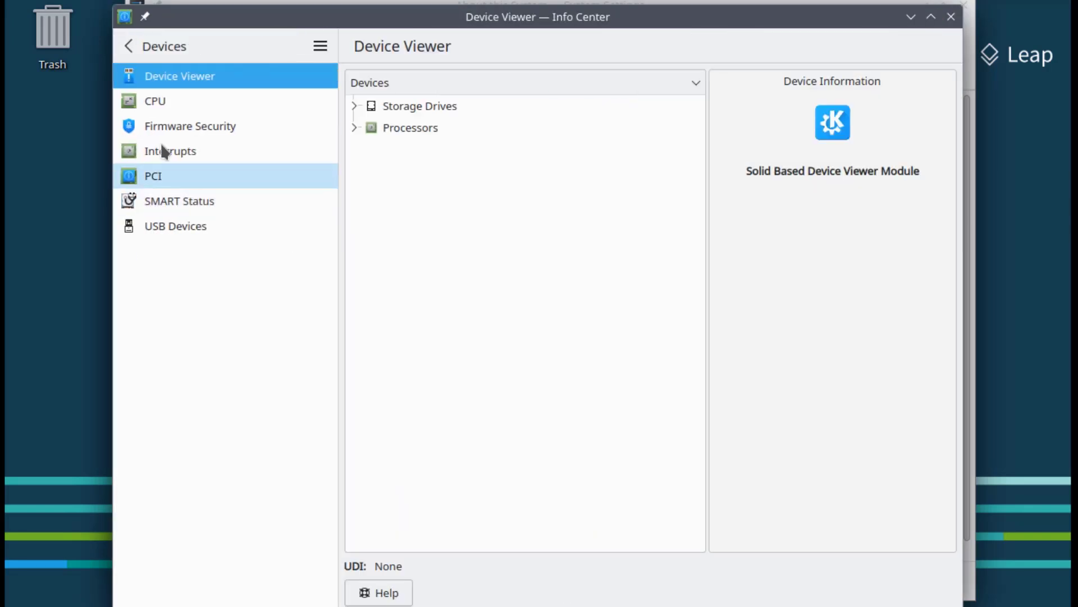
{"action": "left_click", "coordinate": [354, 106]}
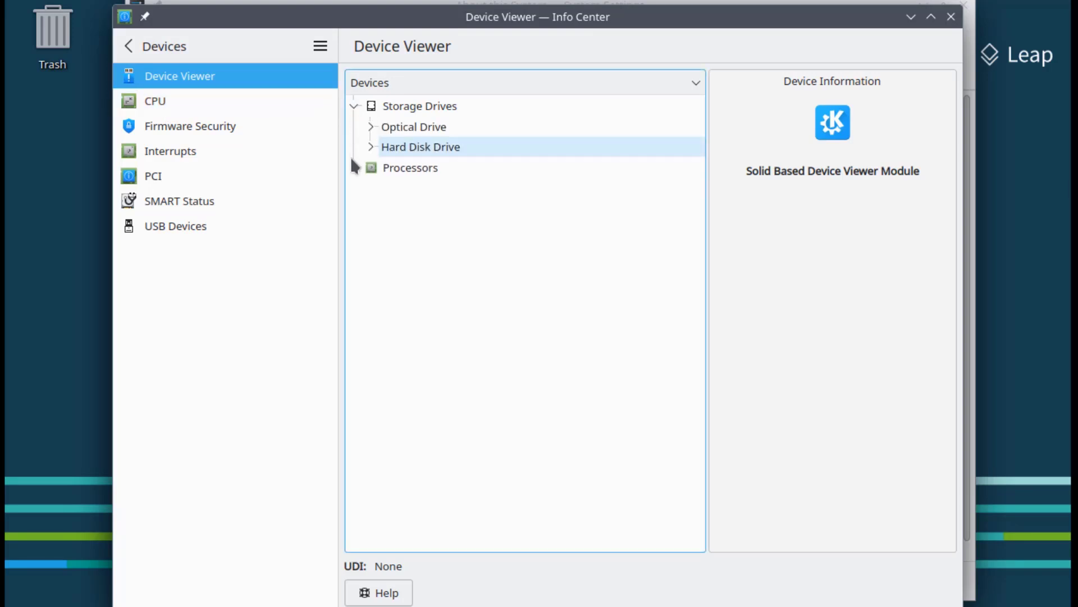
- Expand Processors in the Device Viewer and view the CPU, Firmware Security, Interrupts, PCI, SMART Status and USB Devices pages
{"action": "left_click", "coordinate": [354, 167]}
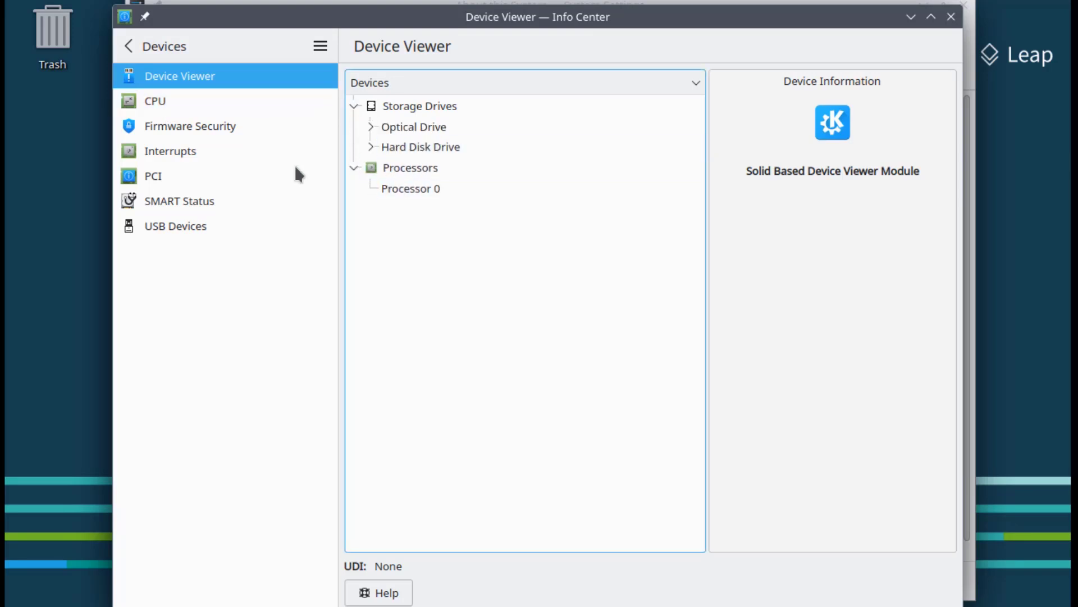
{"action": "left_click", "coordinate": [249, 105]}
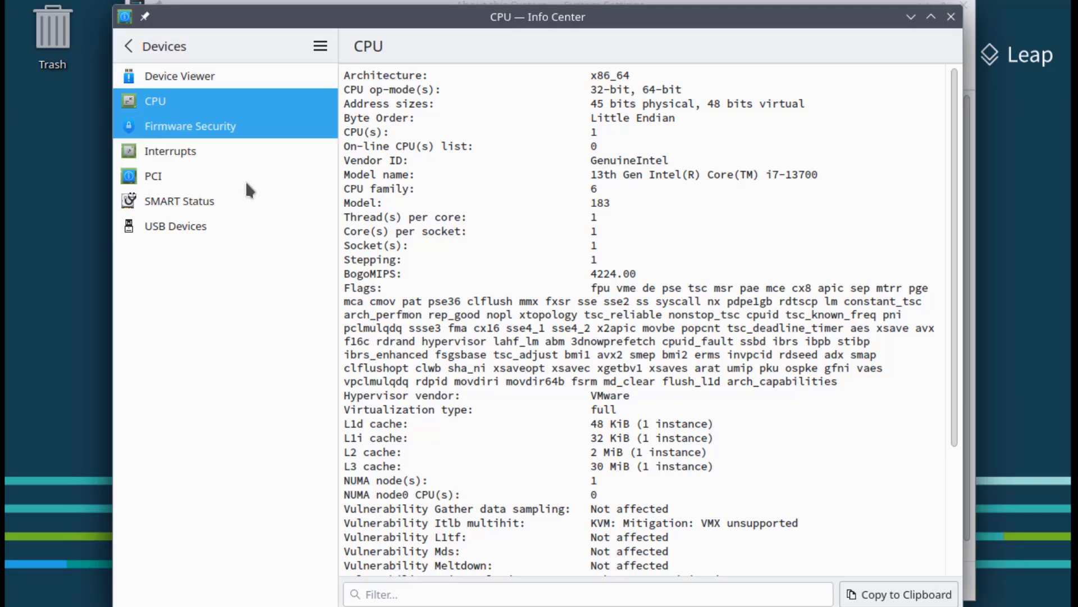
{"action": "left_click", "coordinate": [247, 126]}
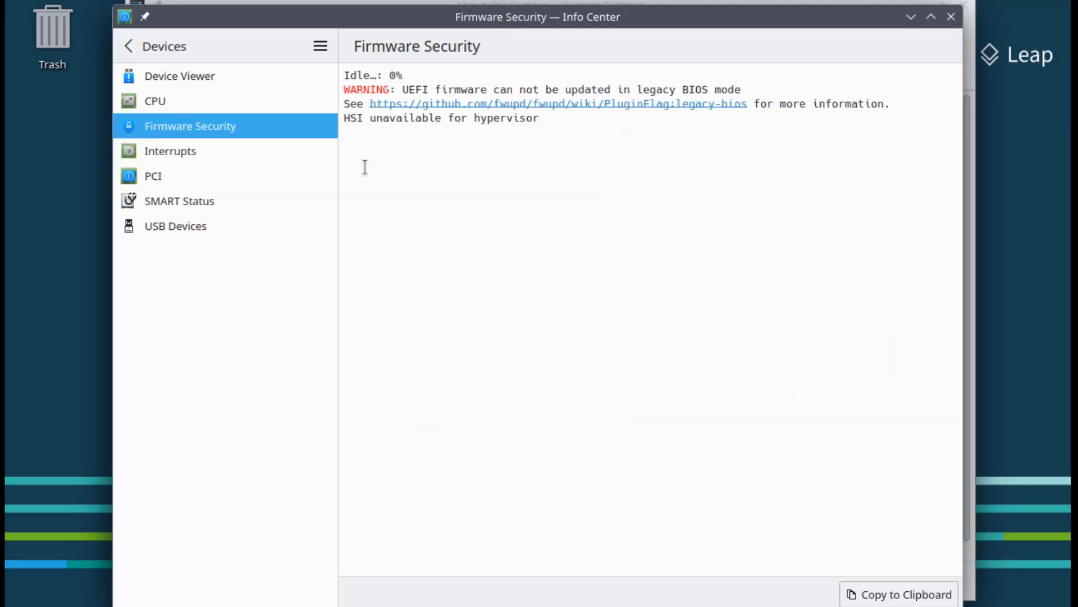
{"action": "left_click", "coordinate": [205, 157]}
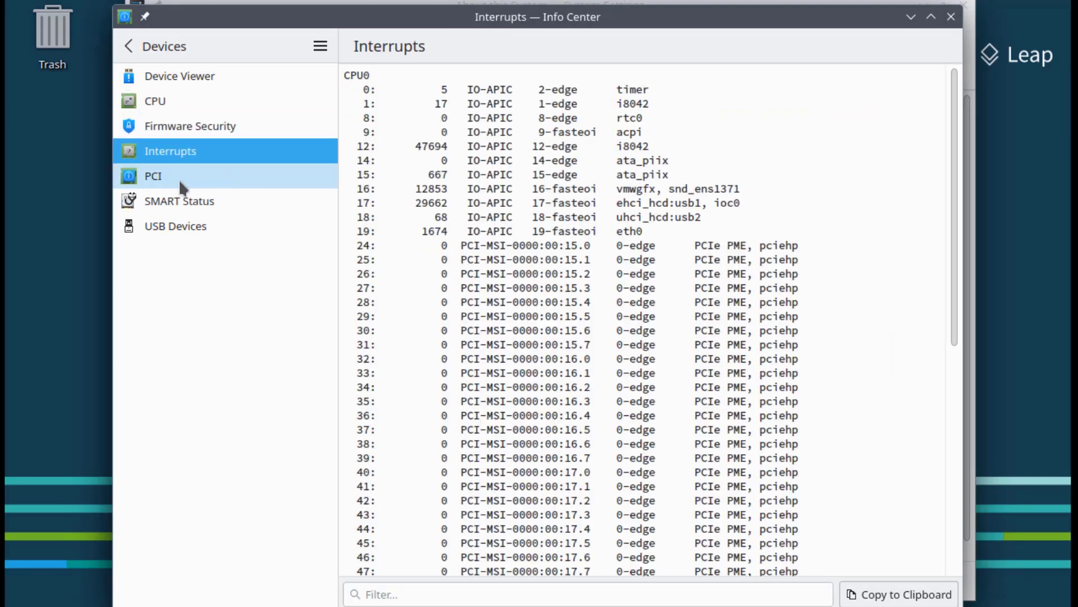
{"action": "left_click", "coordinate": [180, 181]}
{"action": "left_click", "coordinate": [178, 204]}
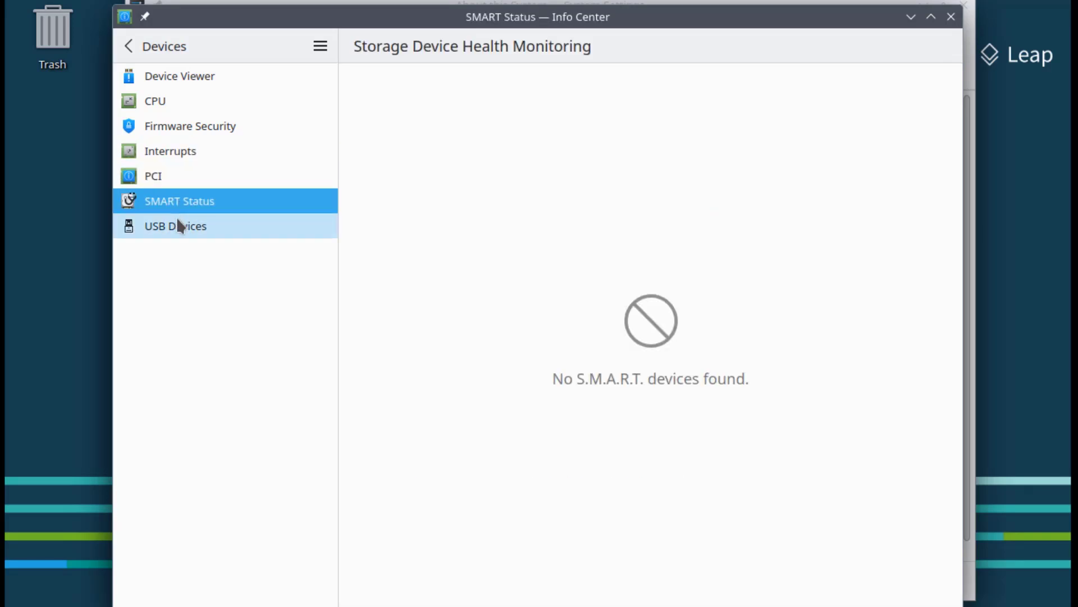
{"action": "left_click", "coordinate": [177, 220]}
{"action": "left_click", "coordinate": [148, 46]}
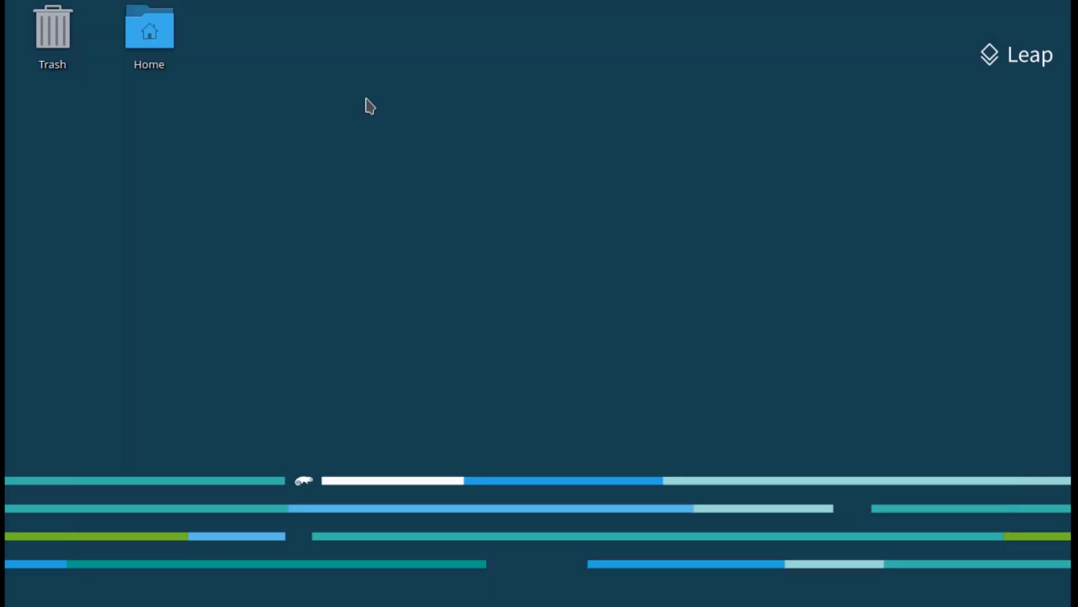
- Open the desktop's wallpaper settings, view the positioning options, and apply the Mountain wallpaper
{"action": "right_click", "coordinate": [369, 106]}
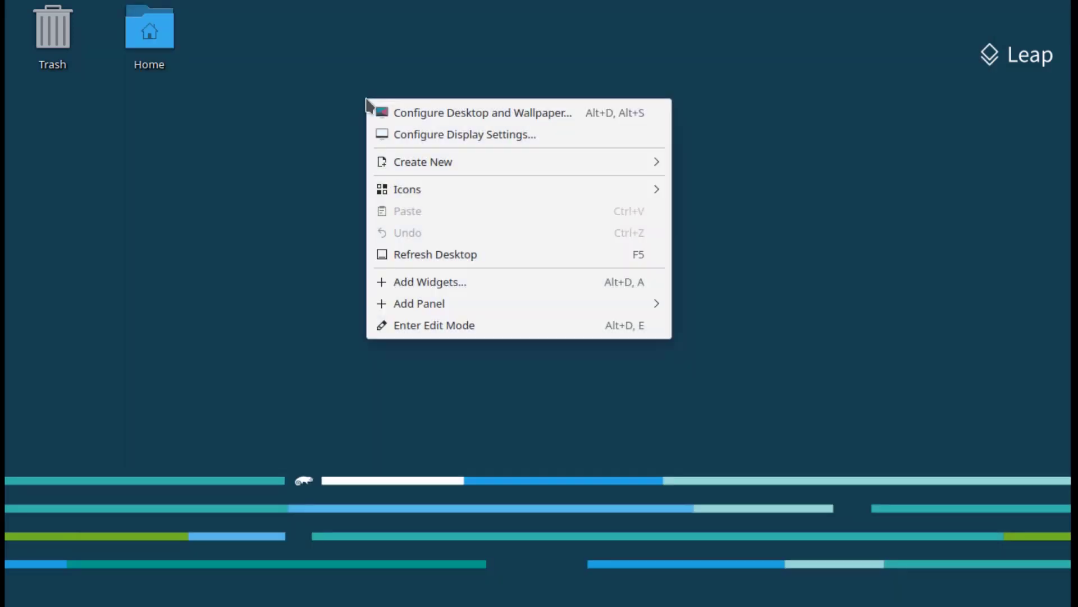
{"action": "left_click", "coordinate": [442, 115]}
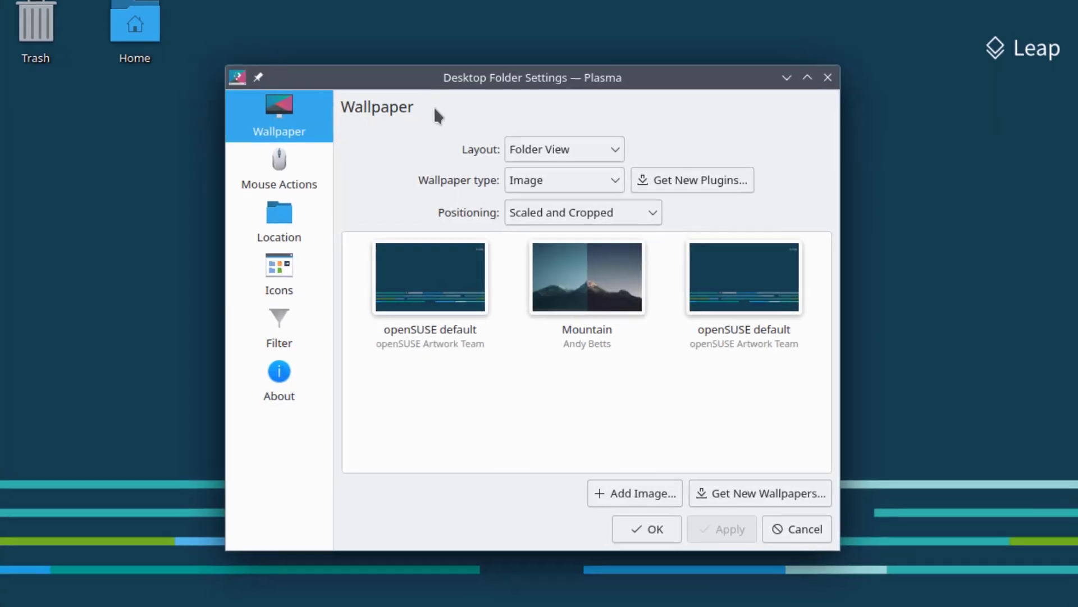
{"action": "left_click", "coordinate": [619, 202]}
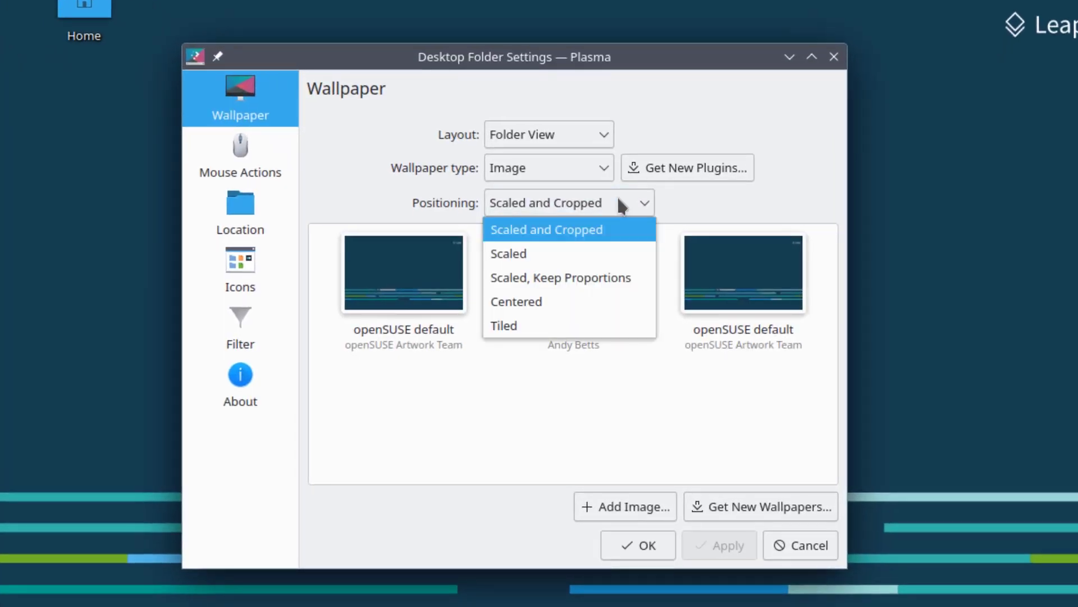
{"action": "key", "text": "Escape"}
{"action": "left_click", "coordinate": [588, 284]}
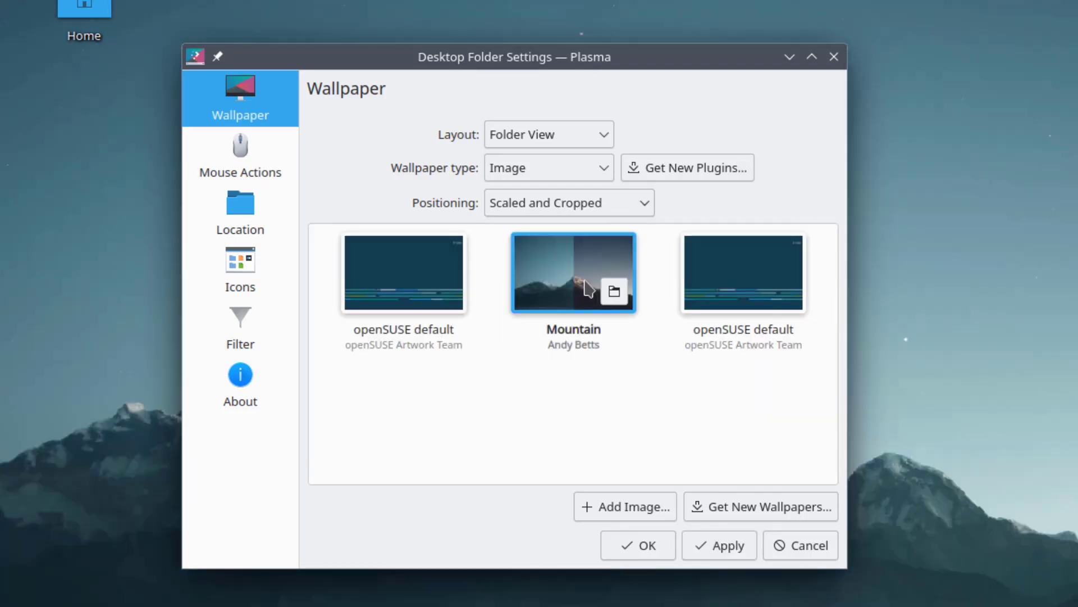
{"action": "left_click", "coordinate": [721, 543]}
- View the Location, Icons and Filter pages of the desktop folder settings
{"action": "left_click", "coordinate": [284, 217]}
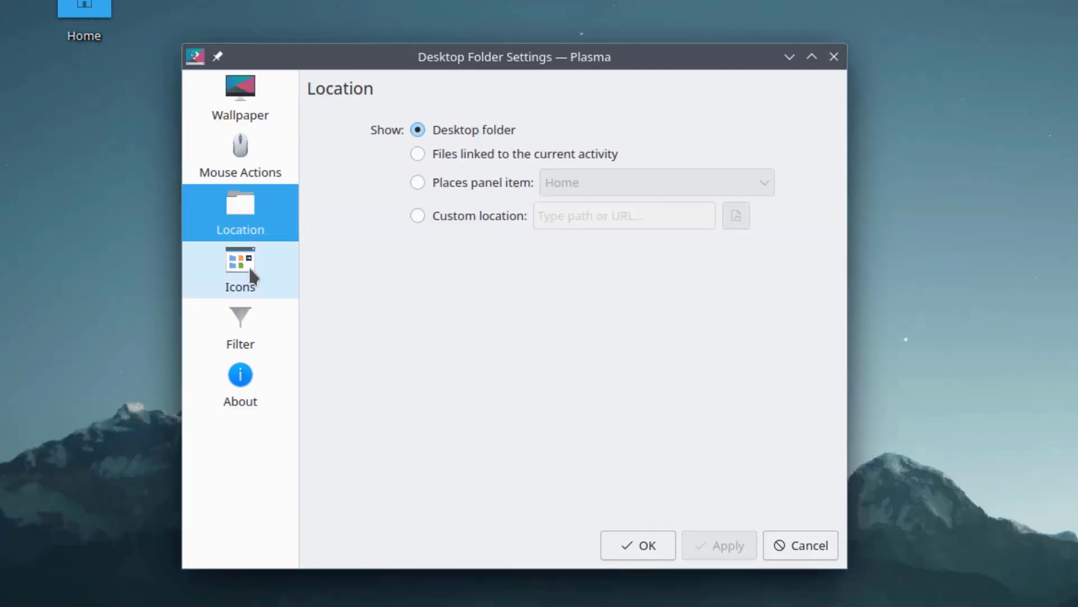
{"action": "left_click", "coordinate": [248, 268]}
{"action": "left_click", "coordinate": [250, 326]}
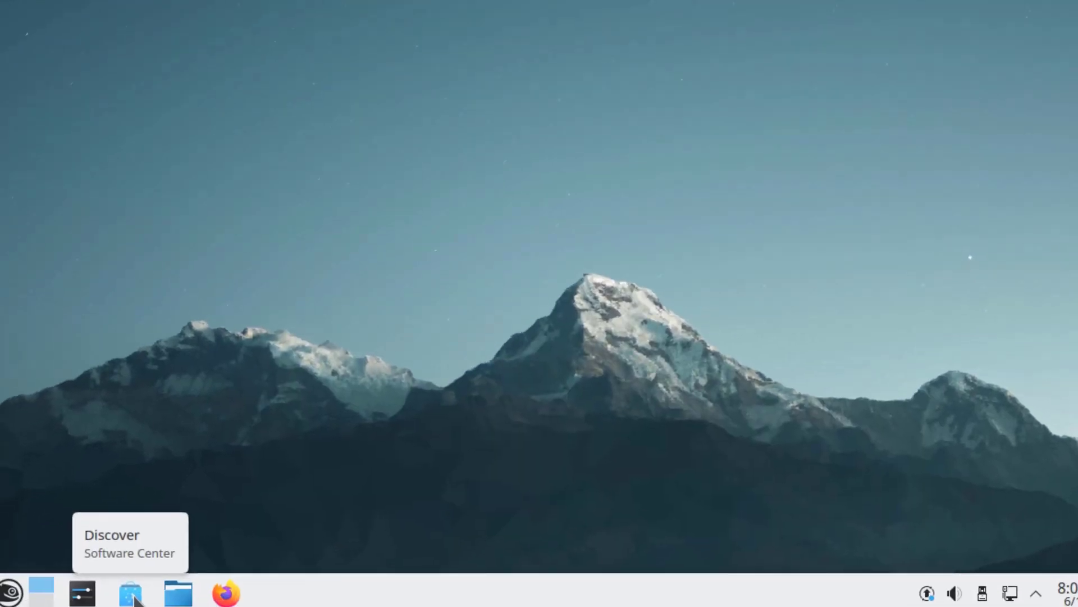
- Install GNU Image Manipulation Program from Discover, authorising with the root password, and launch it
{"action": "left_click", "coordinate": [130, 594]}
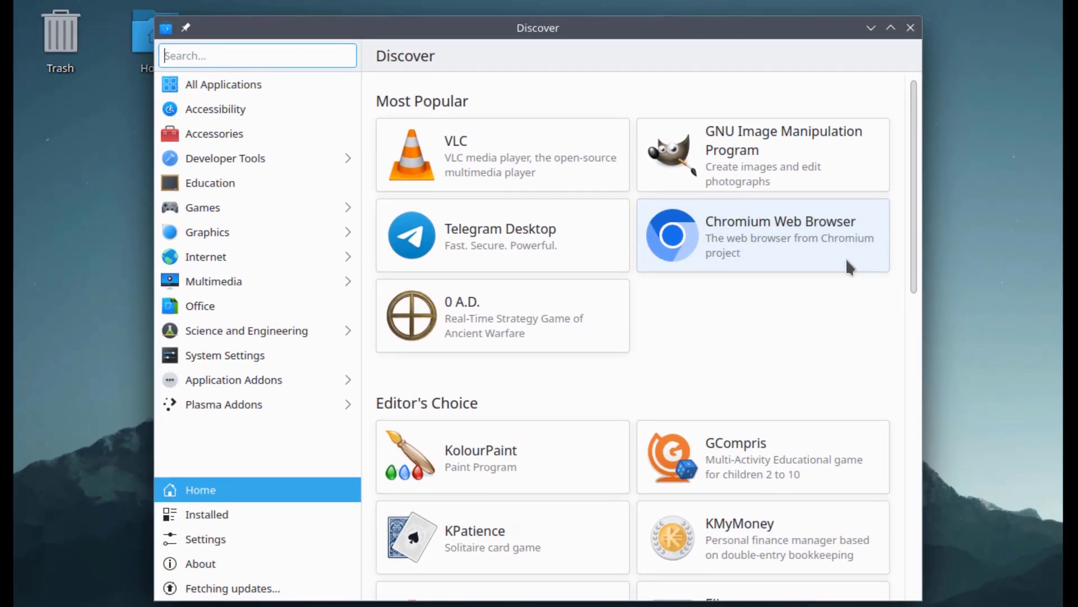
{"action": "left_click", "coordinate": [790, 140]}
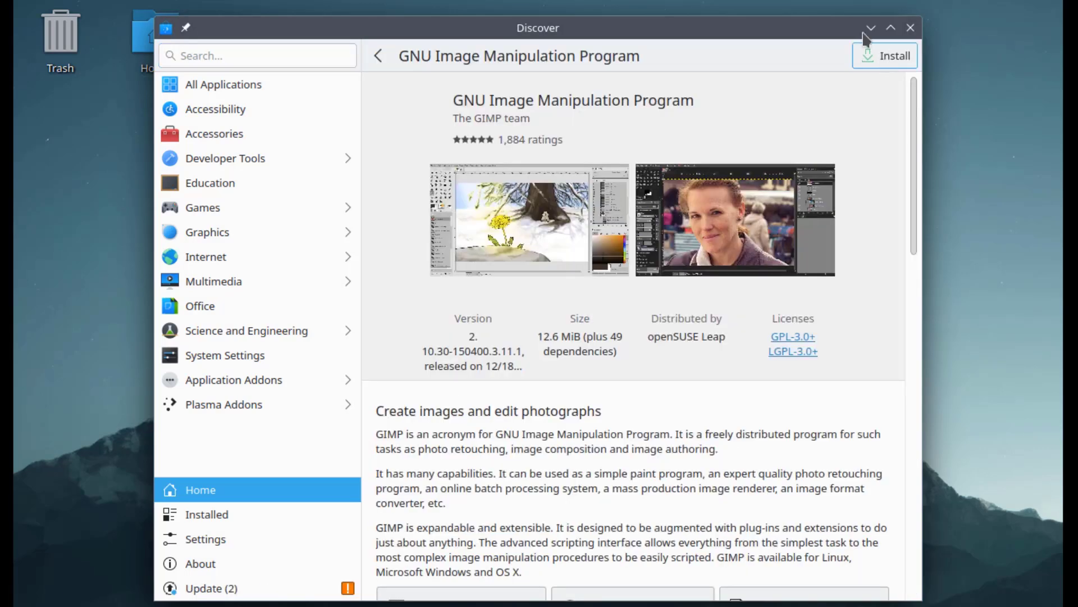
{"action": "left_click", "coordinate": [895, 56]}
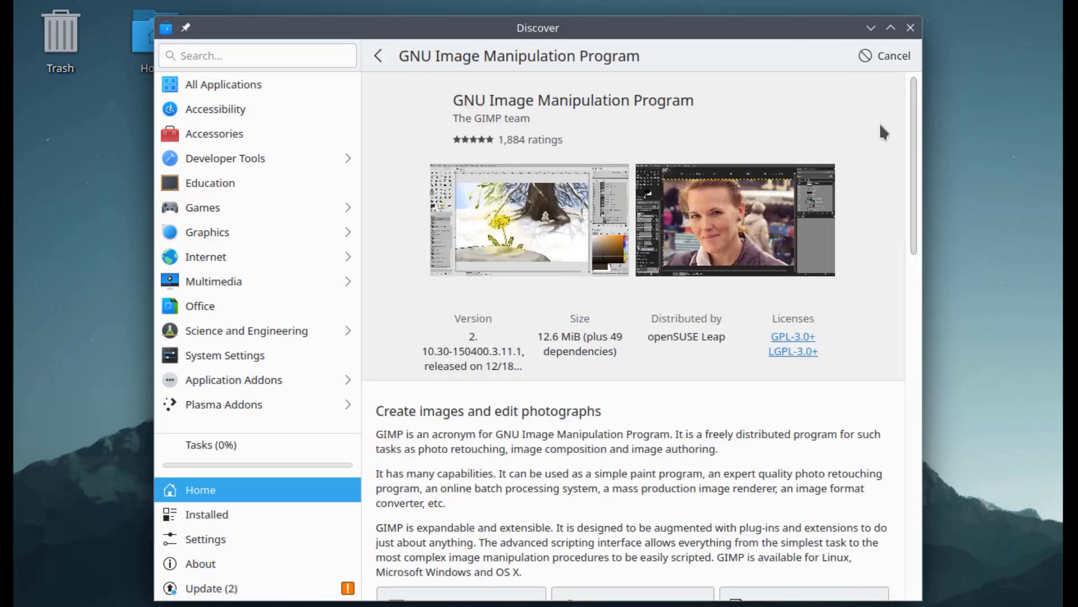
{"action": "type", "text": "****"}
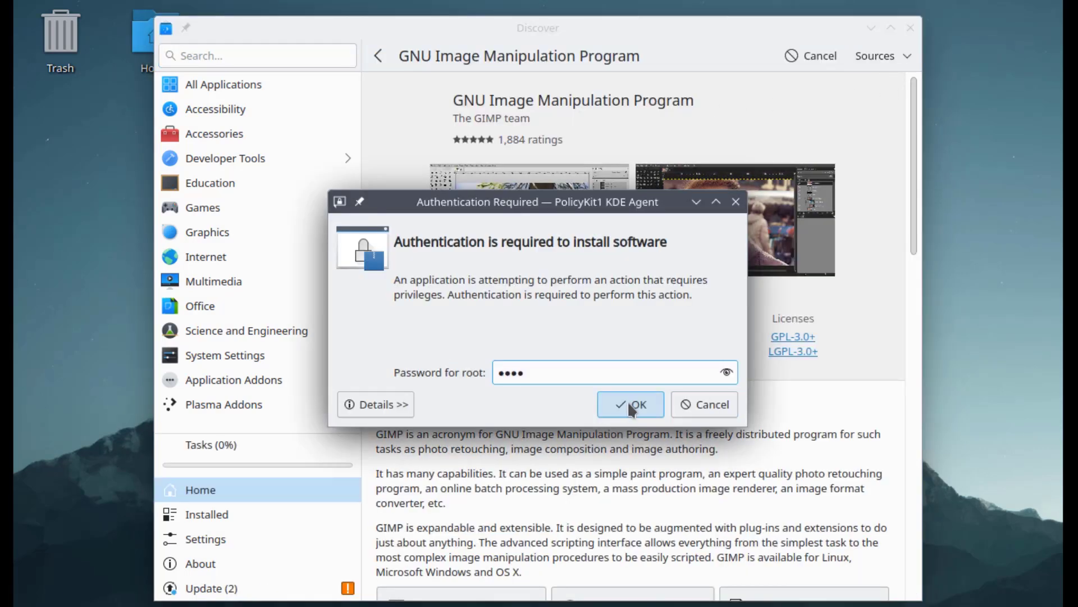
{"action": "left_click", "coordinate": [629, 406]}
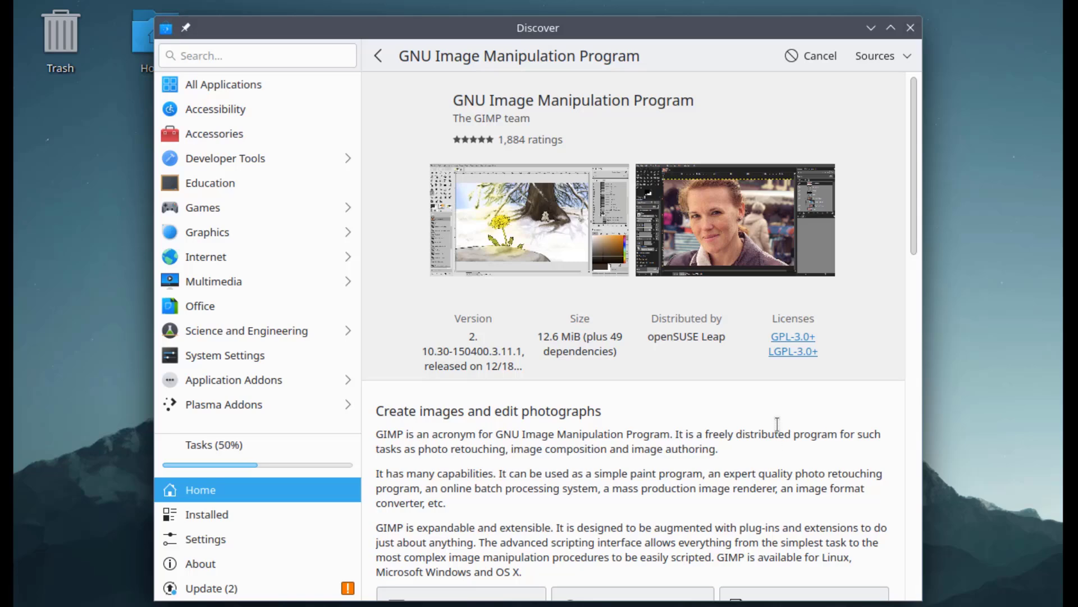
{"action": "left_click", "coordinate": [818, 58]}
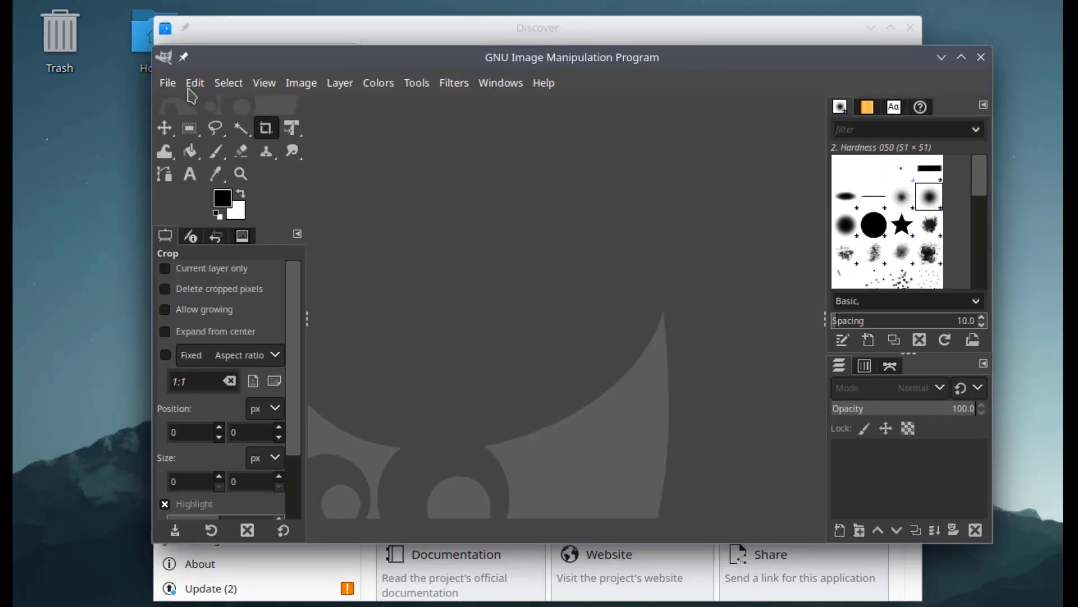
- Browse GIMP's available commands from File, Edit and View through Colors, Tools, Windows and Help
{"action": "left_click", "coordinate": [169, 82]}
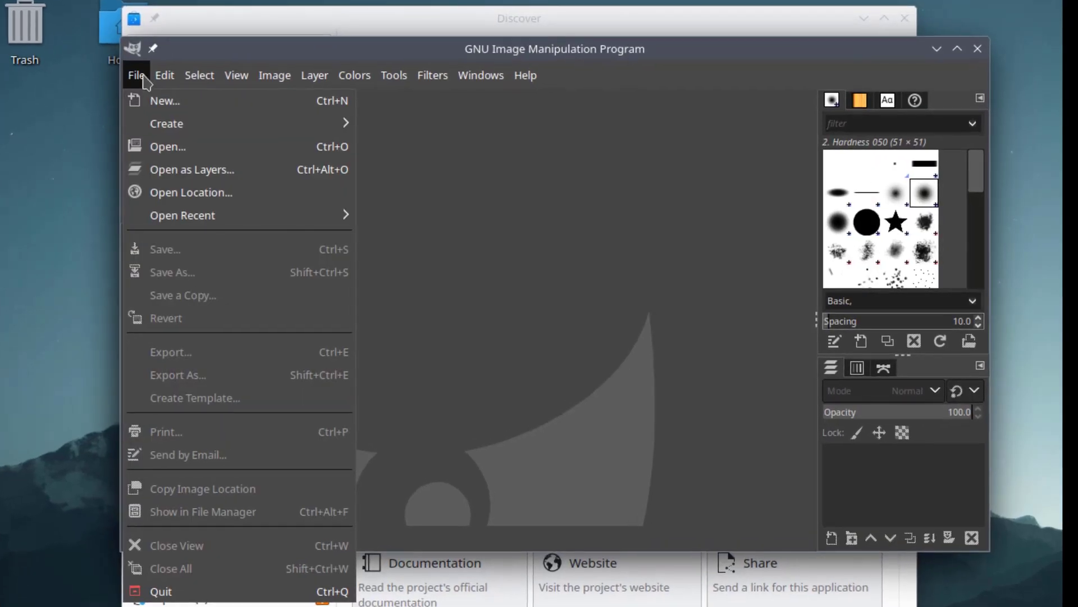
{"action": "mouse_move", "coordinate": [197, 84]}
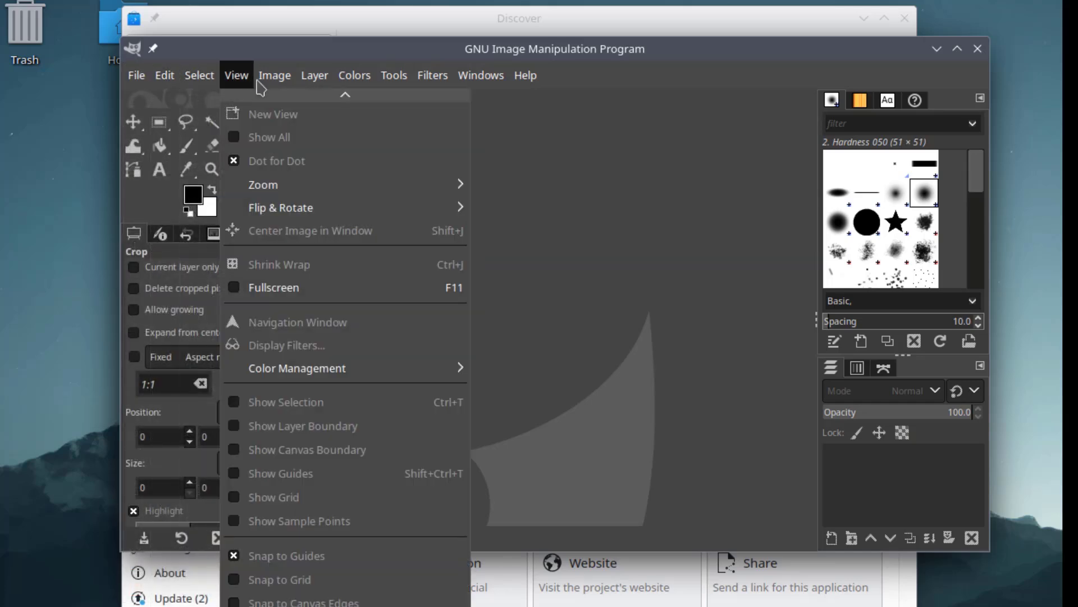
{"action": "mouse_move", "coordinate": [274, 88]}
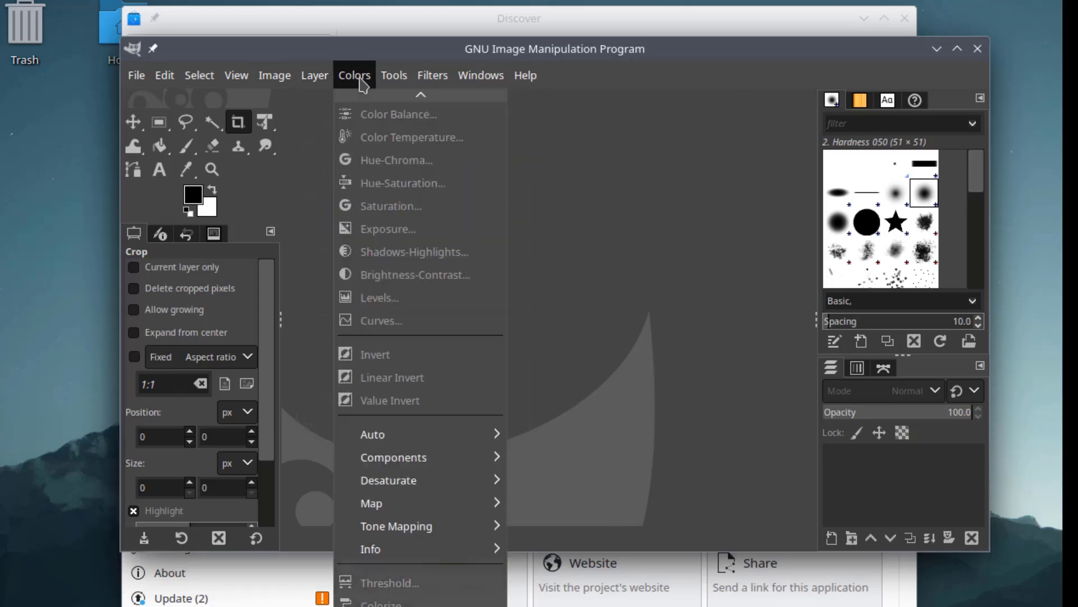
{"action": "mouse_move", "coordinate": [395, 86]}
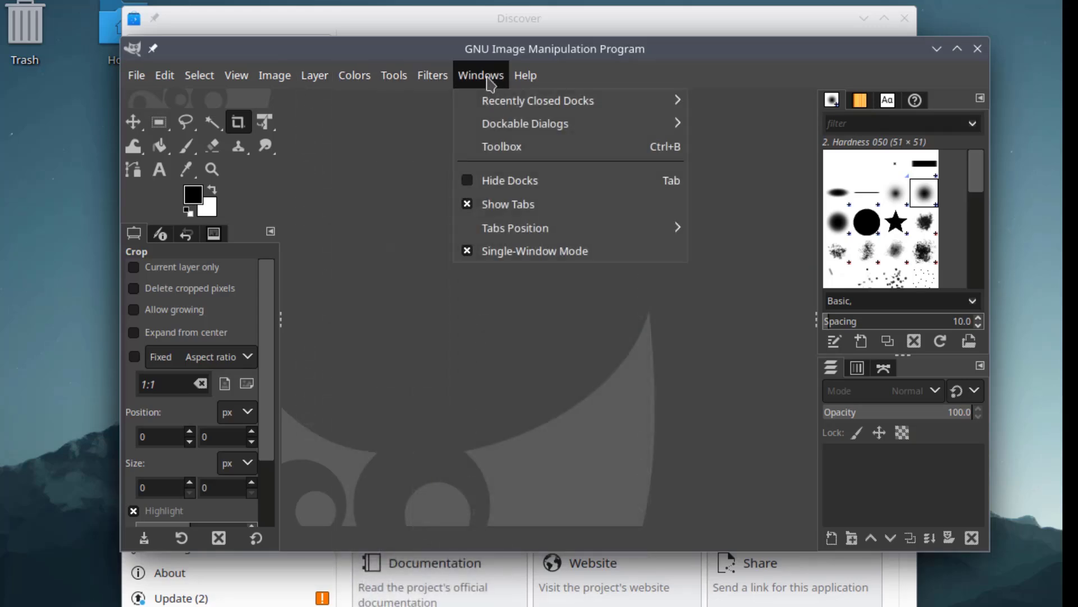
{"action": "mouse_move", "coordinate": [528, 84]}
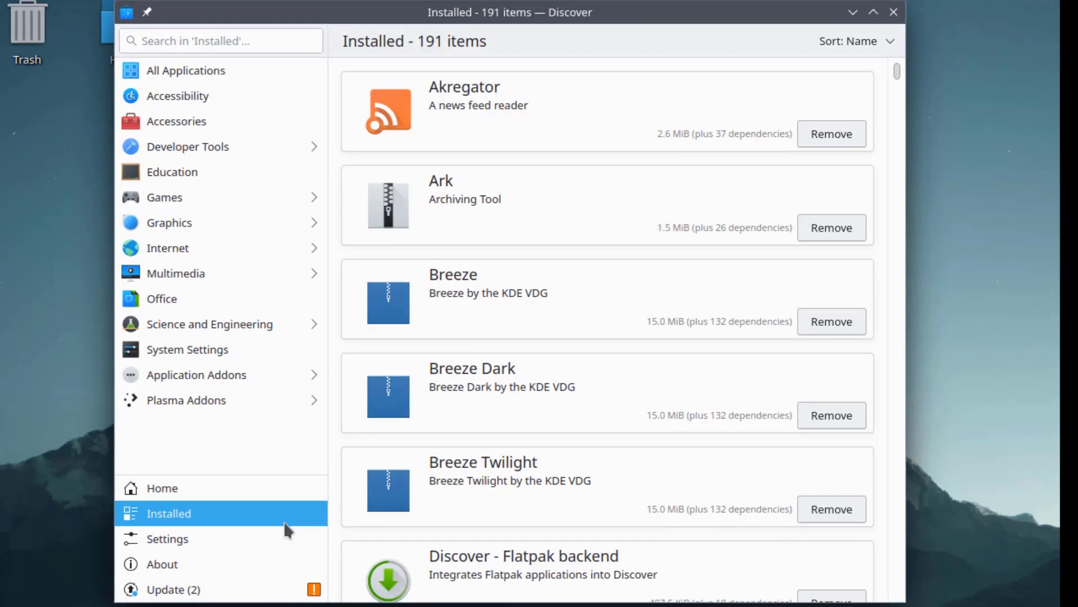
- Look through Discover's installed applications and the software sources in its settings
{"action": "scroll", "coordinate": [687, 337], "scroll_direction": "down", "scroll_amount": 15}
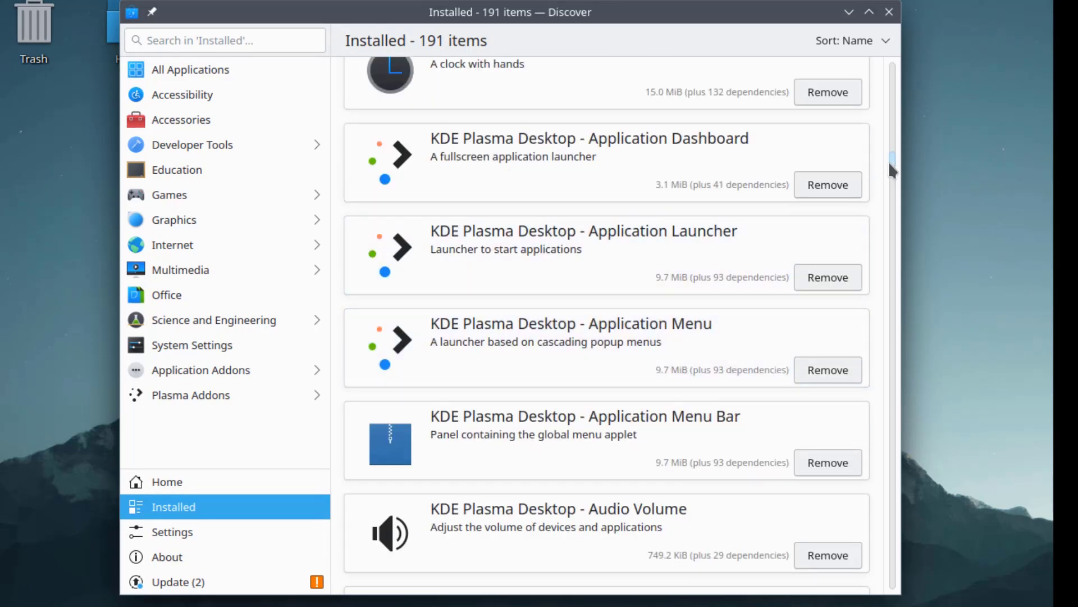
{"action": "left_click_drag", "start_coordinate": [888, 161], "coordinate": [889, 245]}
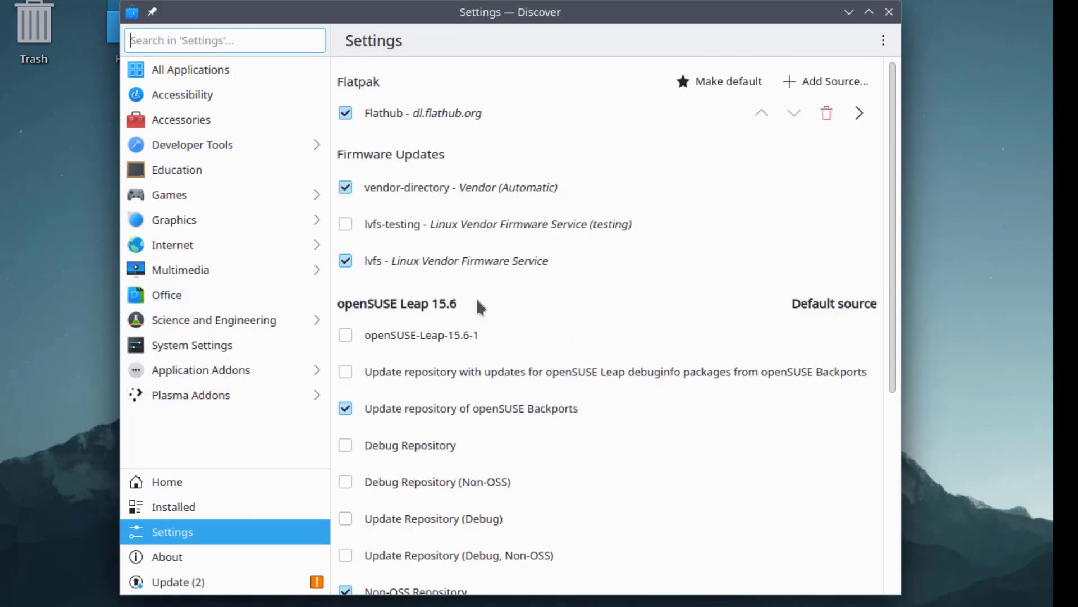
{"action": "scroll", "coordinate": [427, 280], "scroll_direction": "down", "scroll_amount": 5}
{"action": "scroll", "coordinate": [546, 190], "scroll_direction": "up", "scroll_amount": 4}
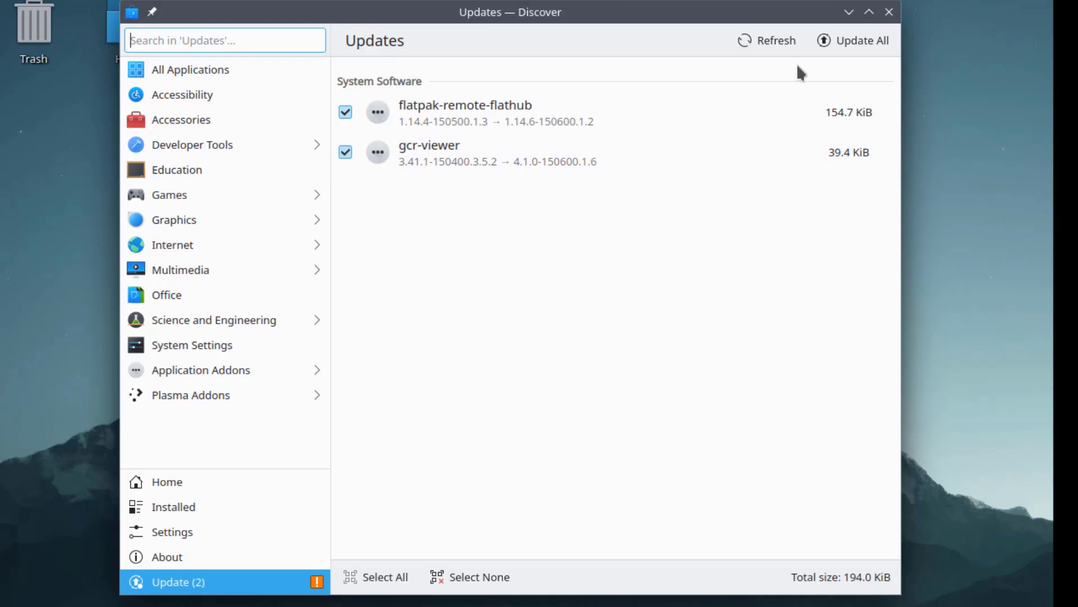
- Start installing all available updates in Discover, covering flatpak-remote-flathub and gcr-viewer
{"action": "left_click", "coordinate": [875, 42]}
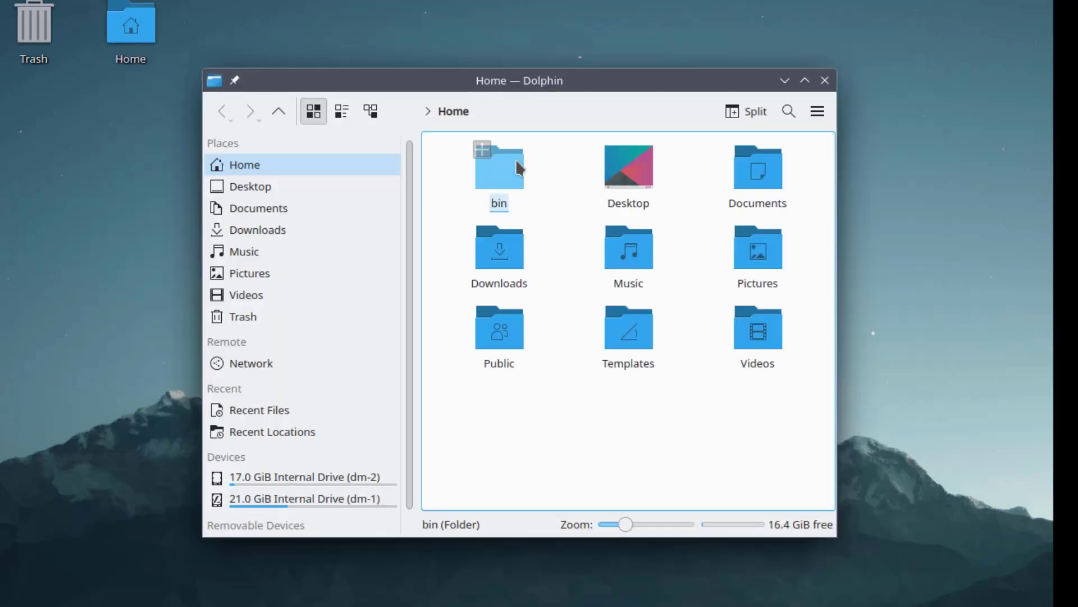
- Create a folder named New Folder in the Home directory using Dolphin
{"action": "right_click", "coordinate": [558, 201]}
{"action": "right_click", "coordinate": [559, 201]}
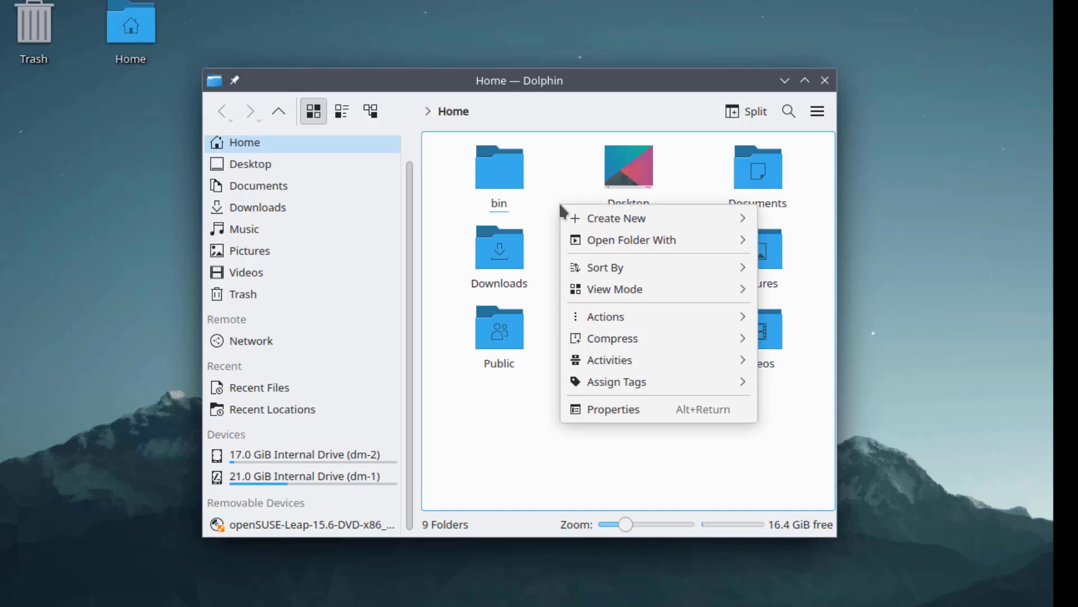
{"action": "mouse_move", "coordinate": [592, 220]}
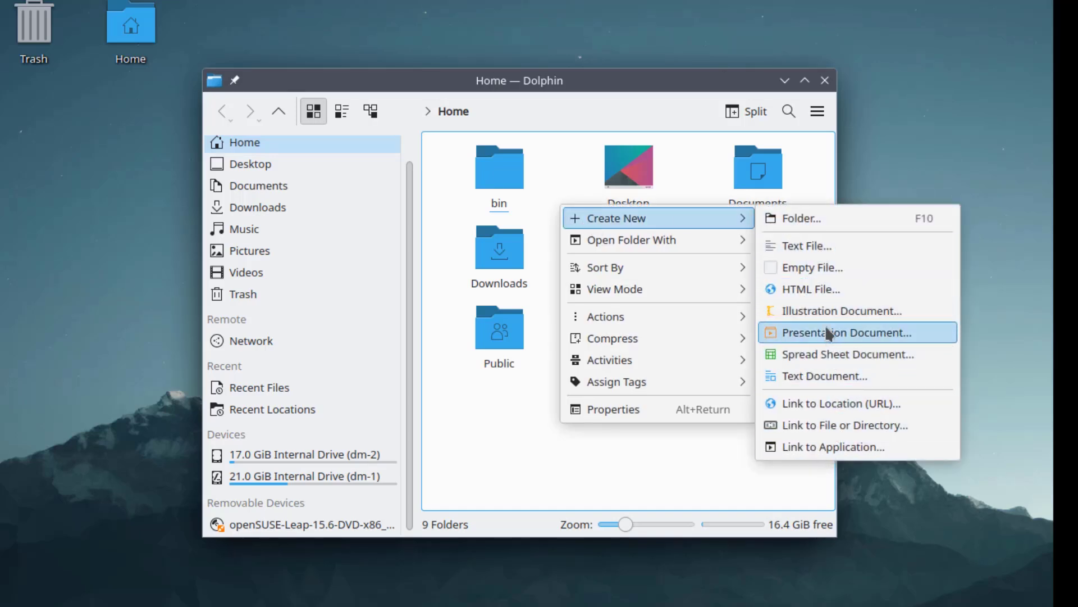
{"action": "left_click", "coordinate": [817, 218]}
{"action": "left_click", "coordinate": [585, 346]}
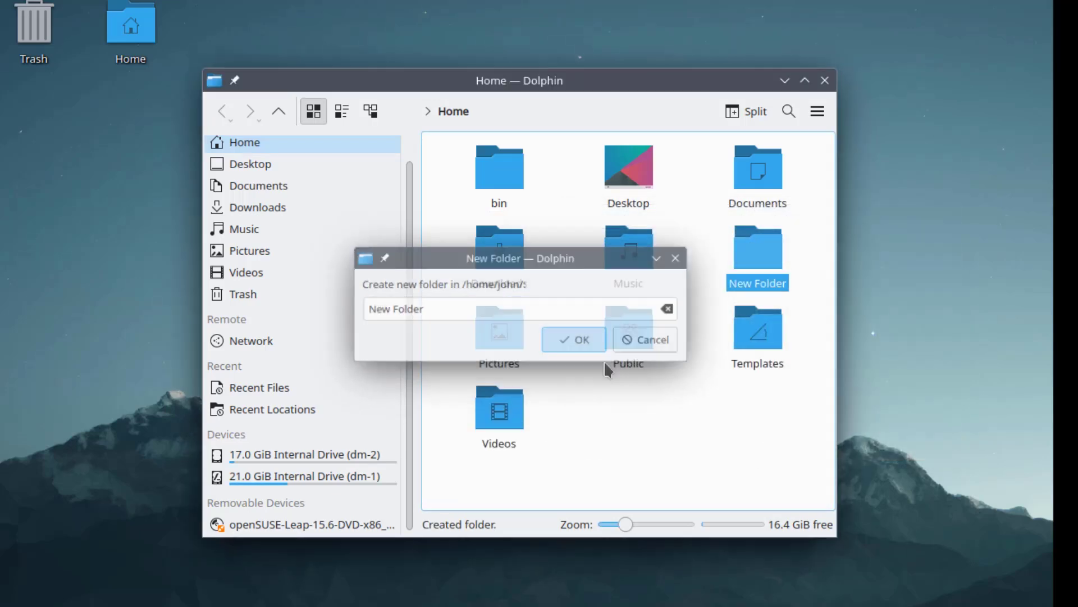
- Examine New Folder's available actions and view the General, Permissions and Details pages of its properties
{"action": "right_click", "coordinate": [763, 254]}
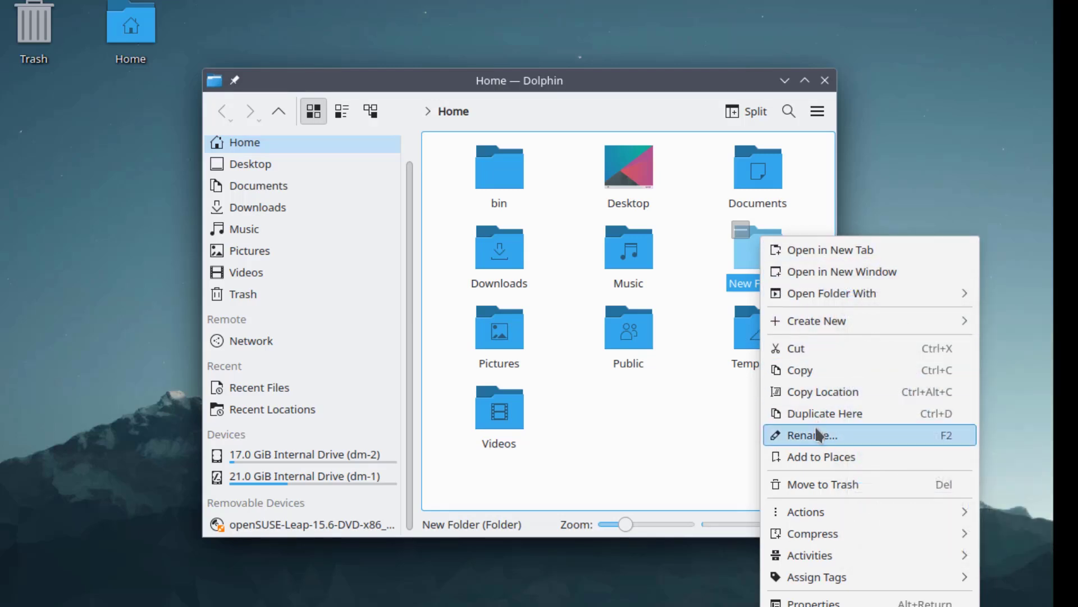
{"action": "mouse_move", "coordinate": [818, 510]}
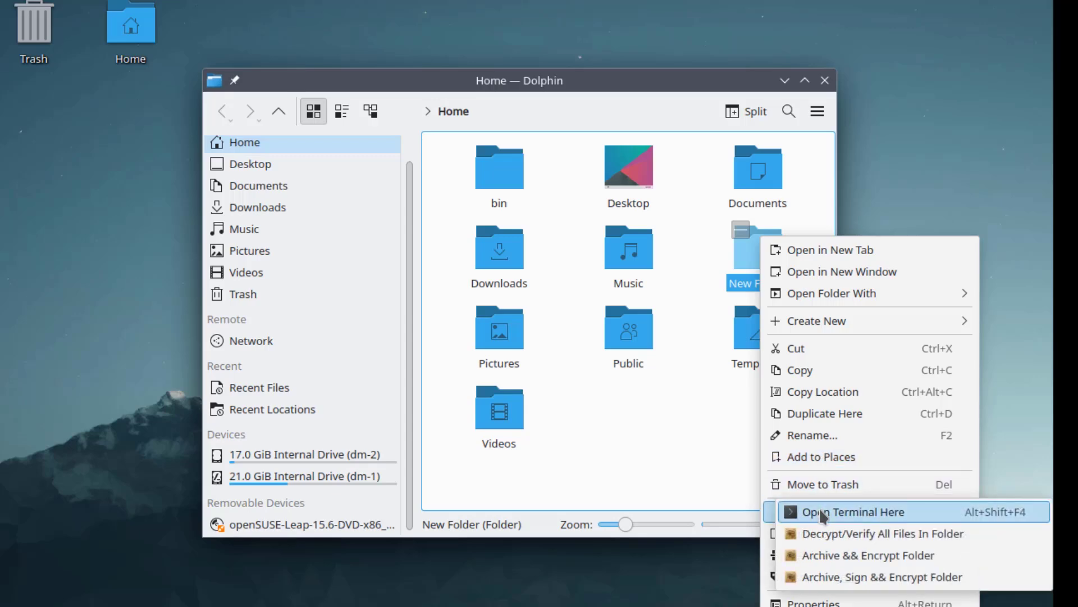
{"action": "left_click", "coordinate": [809, 602]}
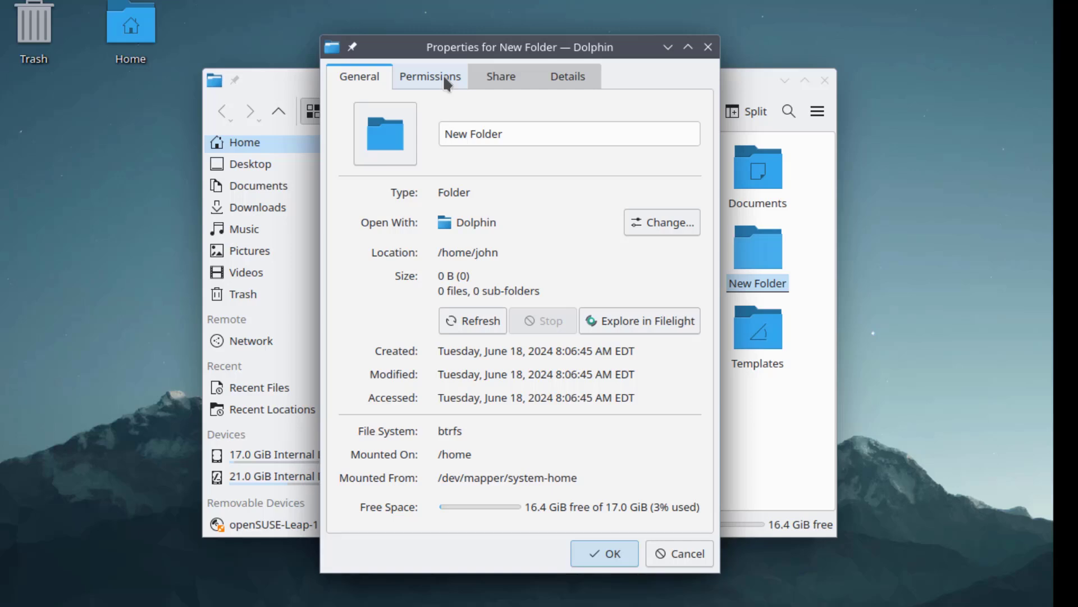
{"action": "left_click", "coordinate": [444, 82]}
{"action": "left_click", "coordinate": [568, 75]}
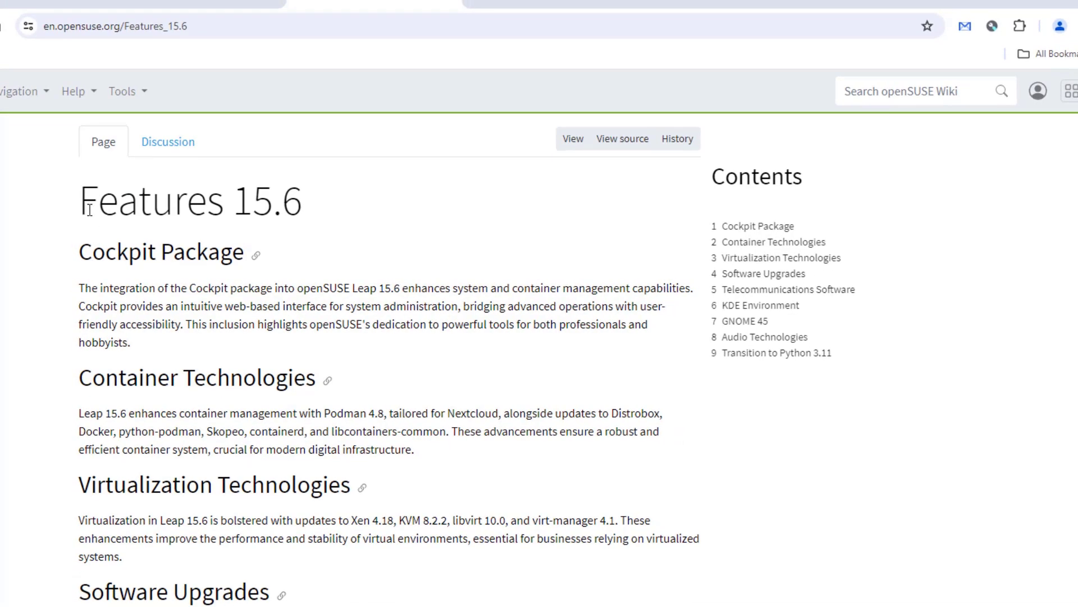
- Switch to the web browser and highlight the "Features 15.6" heading on the openSUSE wiki page
{"action": "left_click_drag", "start_coordinate": [90, 209], "coordinate": [333, 218]}
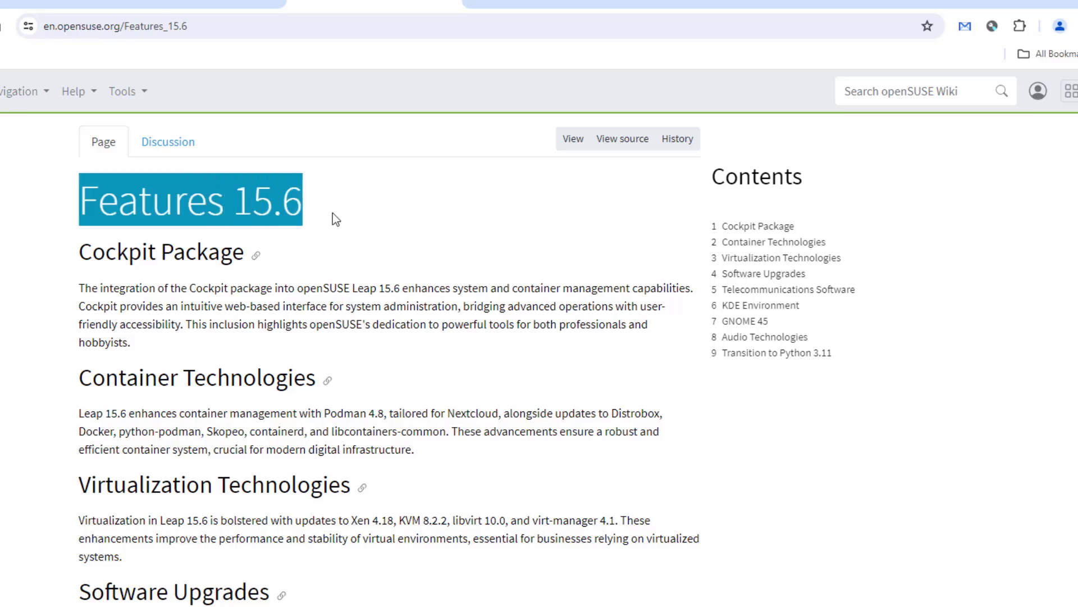
- Review the Cockpit Package, Container Technologies, Virtualization Technologies and Software Upgrades sections, highlighting each heading
{"action": "triple_click", "coordinate": [264, 250]}
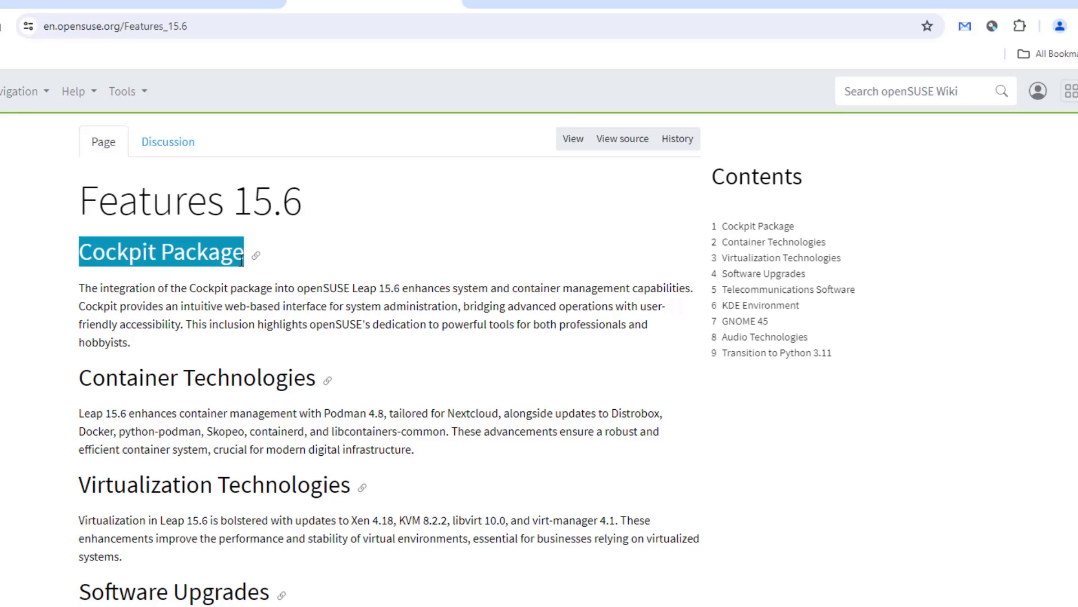
{"action": "scroll", "coordinate": [334, 256], "scroll_direction": "down", "scroll_amount": 3}
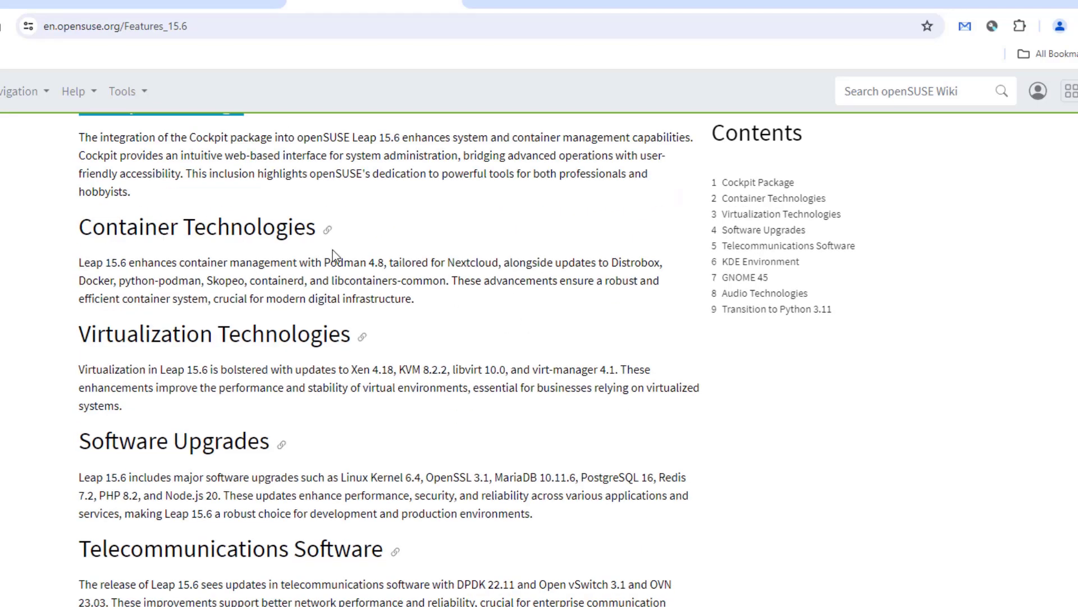
{"action": "left_click_drag", "start_coordinate": [82, 229], "coordinate": [309, 228]}
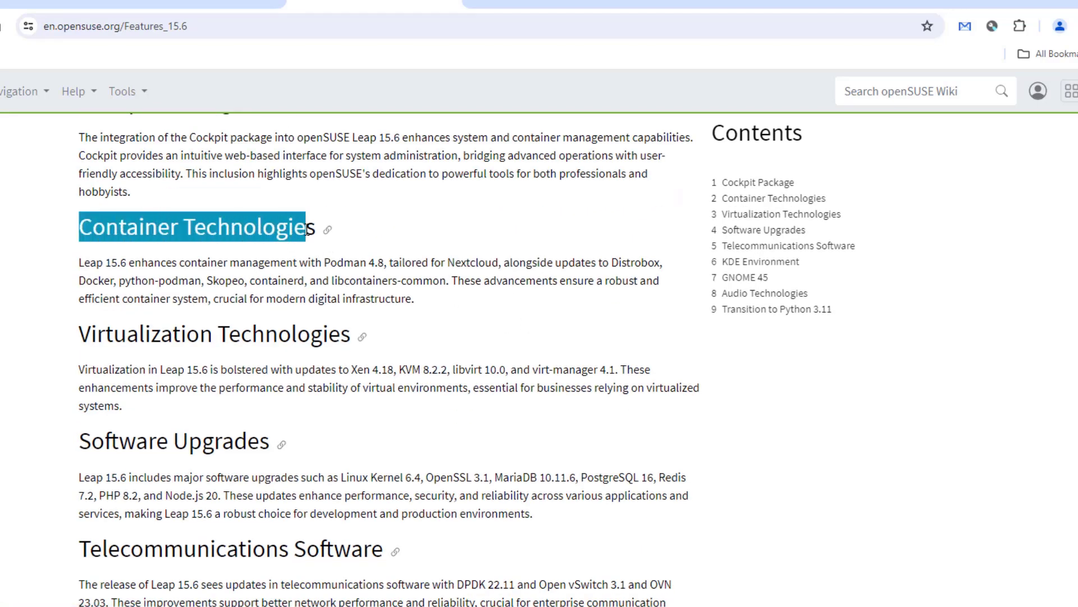
{"action": "scroll", "coordinate": [166, 281], "scroll_direction": "down", "scroll_amount": 1}
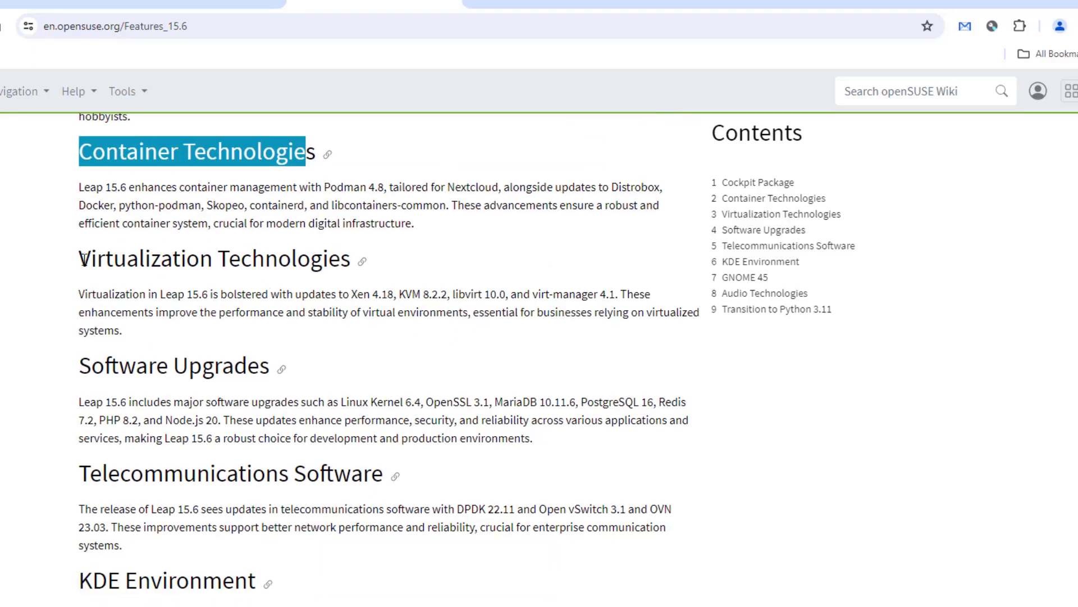
{"action": "left_click_drag", "start_coordinate": [82, 258], "coordinate": [352, 257]}
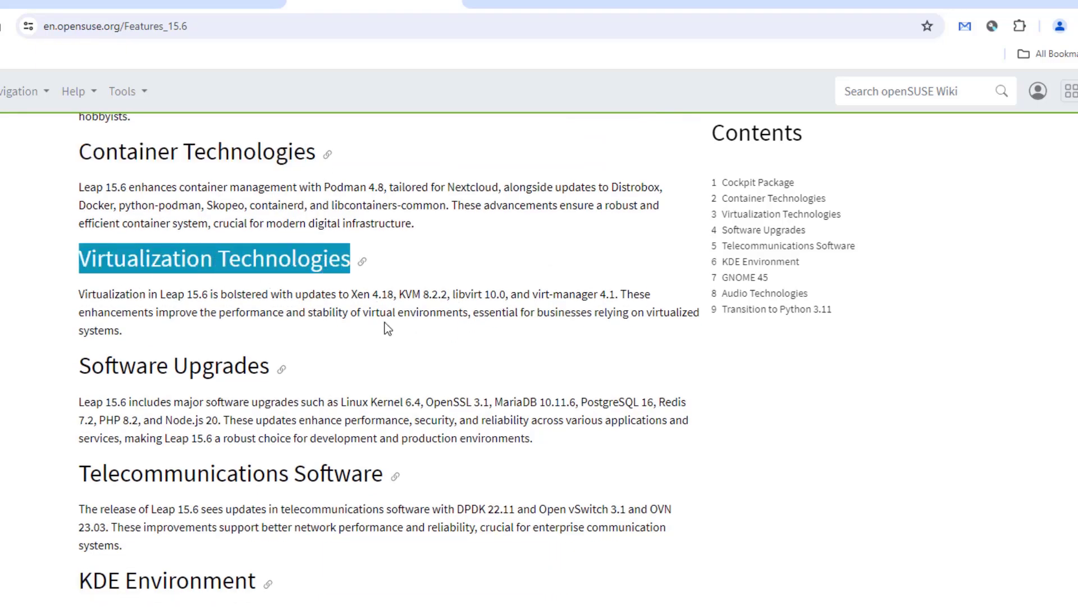
{"action": "left_click", "coordinate": [190, 372]}
{"action": "left_click_drag", "start_coordinate": [79, 367], "coordinate": [272, 371]}
- Review the sections from Telecommunications Software to Transition to Python 3.11, highlighting the Telecommunications, KDE Environment, Audio Technologies and Python headings
{"action": "scroll", "coordinate": [527, 420], "scroll_direction": "down", "scroll_amount": 1}
{"action": "scroll", "coordinate": [527, 420], "scroll_direction": "down", "scroll_amount": 4}
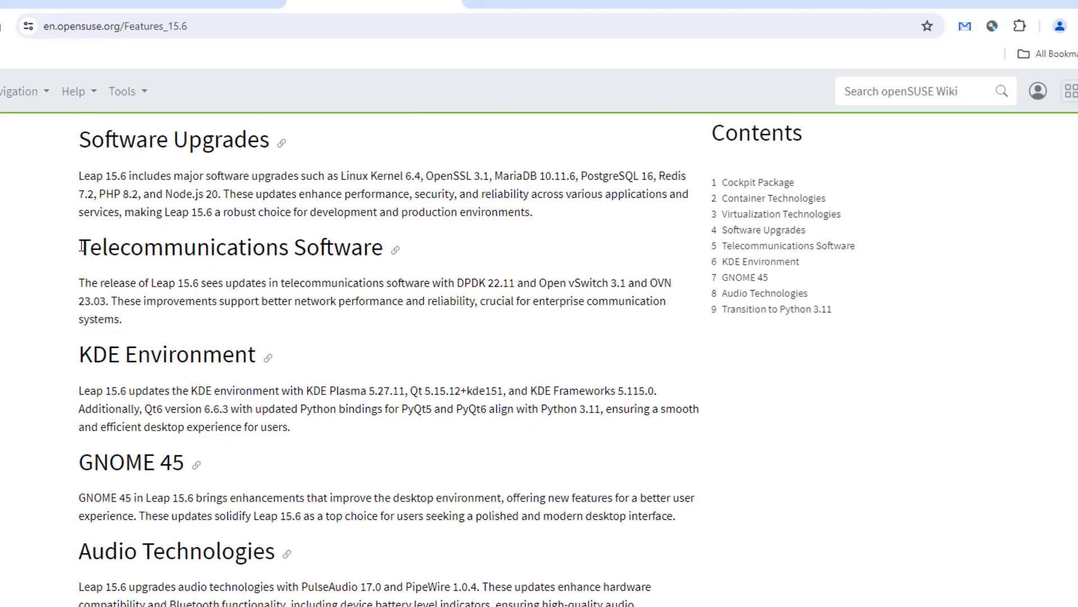
{"action": "left_click_drag", "start_coordinate": [79, 246], "coordinate": [311, 233]}
{"action": "left_click_drag", "start_coordinate": [347, 191], "coordinate": [452, 203]}
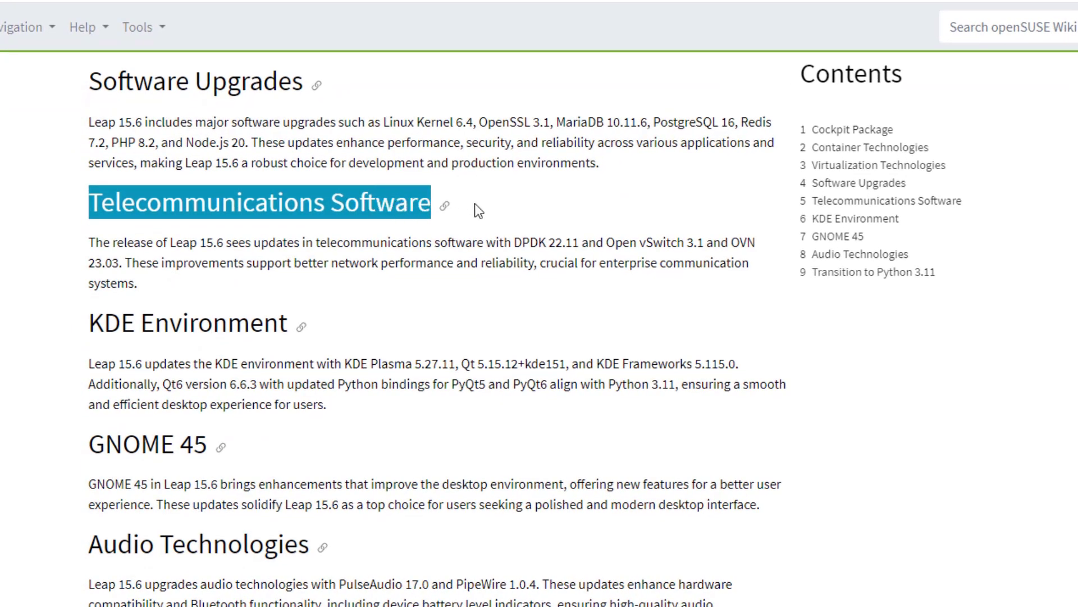
{"action": "left_click_drag", "start_coordinate": [104, 325], "coordinate": [289, 325]}
{"action": "scroll", "coordinate": [505, 370], "scroll_direction": "down", "scroll_amount": 3}
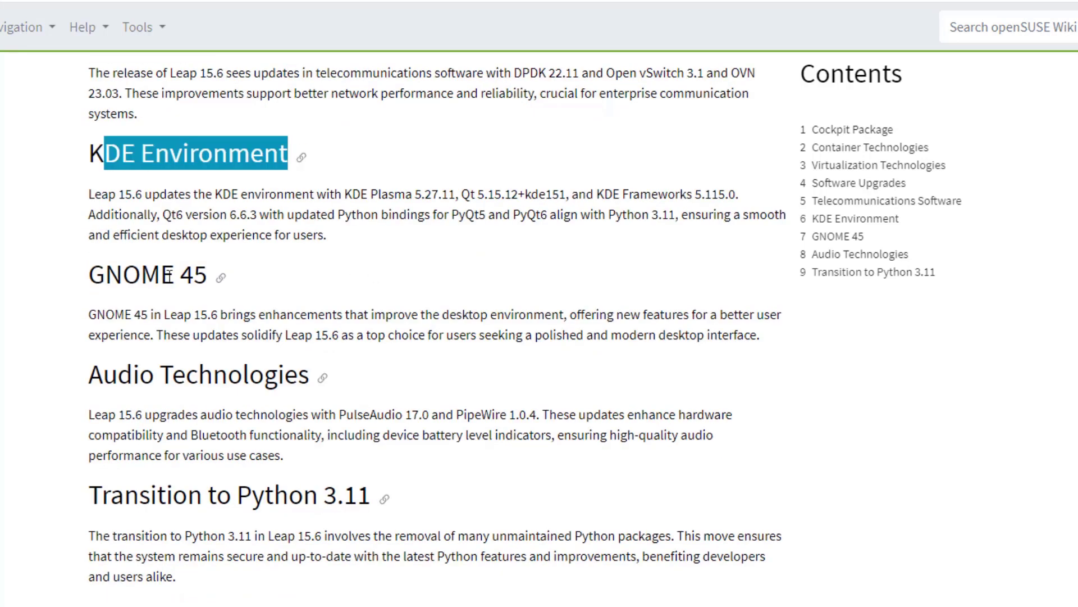
{"action": "scroll", "coordinate": [192, 273], "scroll_direction": "down", "scroll_amount": 3}
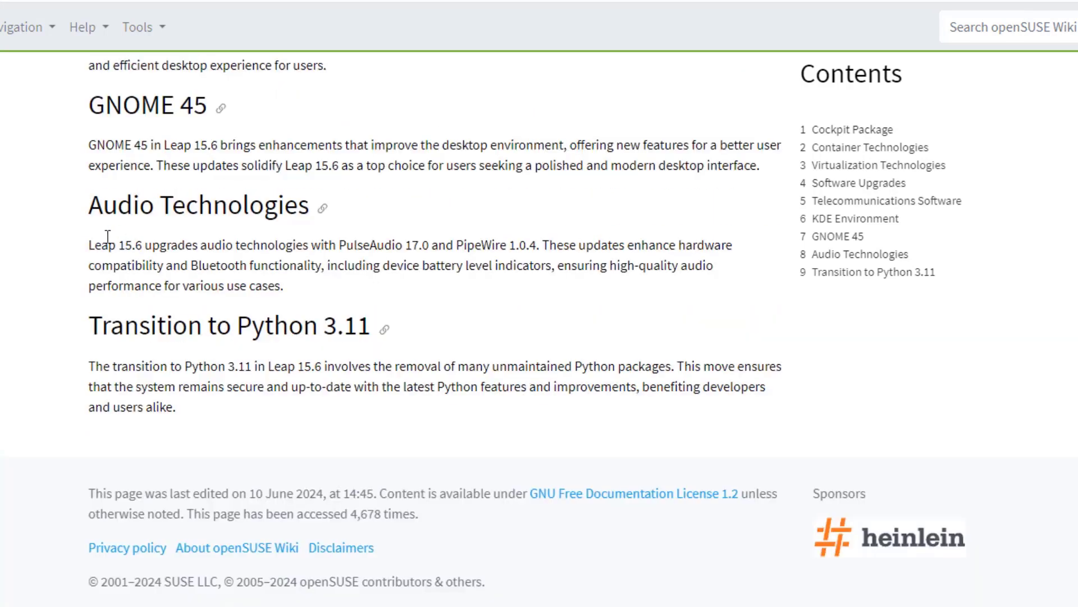
{"action": "left_click_drag", "start_coordinate": [90, 207], "coordinate": [263, 206]}
{"action": "left_click_drag", "start_coordinate": [88, 245], "coordinate": [707, 264]}
{"action": "left_click", "coordinate": [707, 264]}
{"action": "left_click_drag", "start_coordinate": [100, 331], "coordinate": [414, 326]}
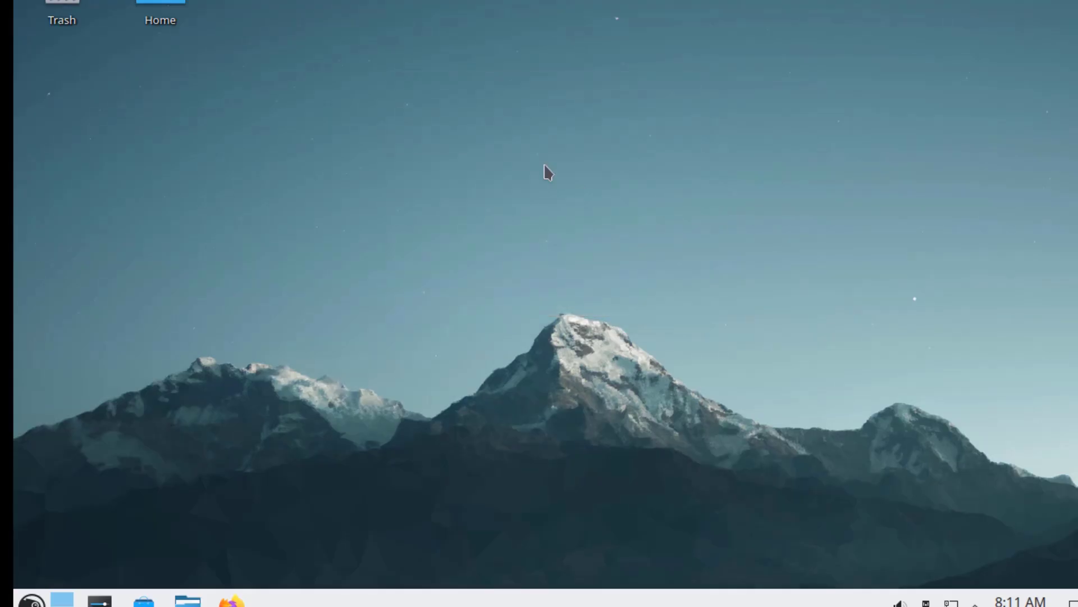
- Enter the KDE Plasma desktop's edit mode to view its customisation options and leave it again
{"action": "right_click", "coordinate": [514, 118]}
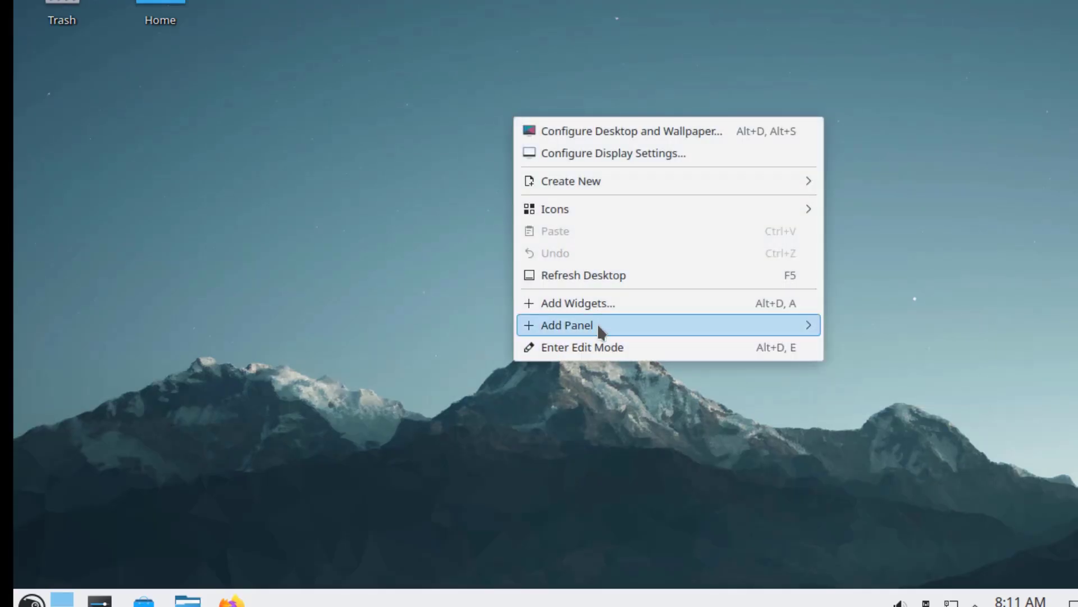
{"action": "left_click", "coordinate": [600, 349]}
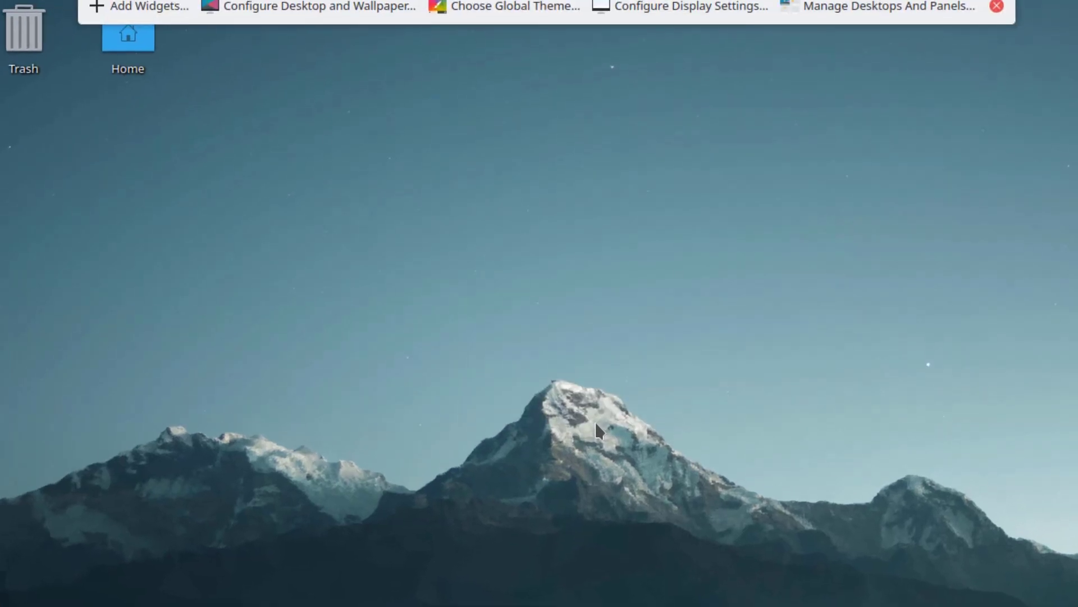
{"action": "left_click", "coordinate": [557, 190]}
- Browse the available desktop widgets, place the Analog Clock on the desktop and close the widget list
{"action": "right_click", "coordinate": [565, 175]}
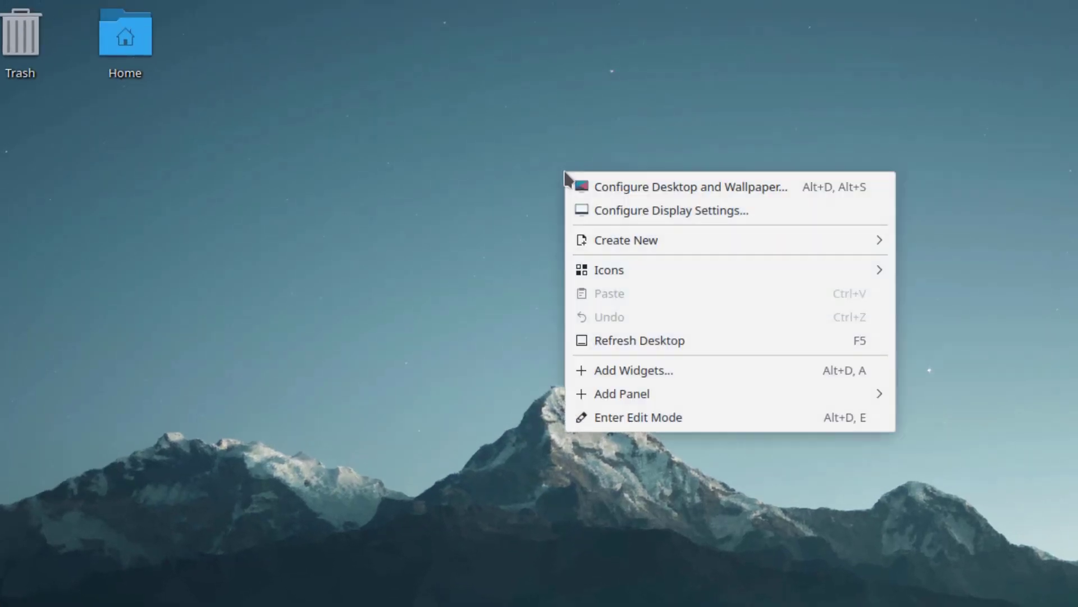
{"action": "left_click", "coordinate": [622, 373]}
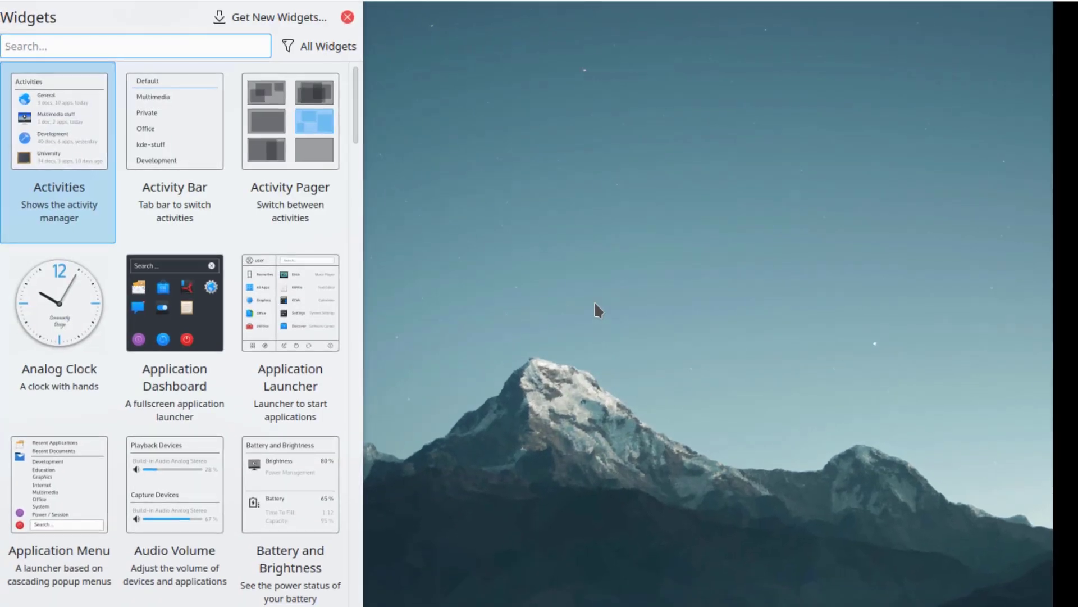
{"action": "scroll", "coordinate": [220, 128], "scroll_direction": "down", "scroll_amount": 15}
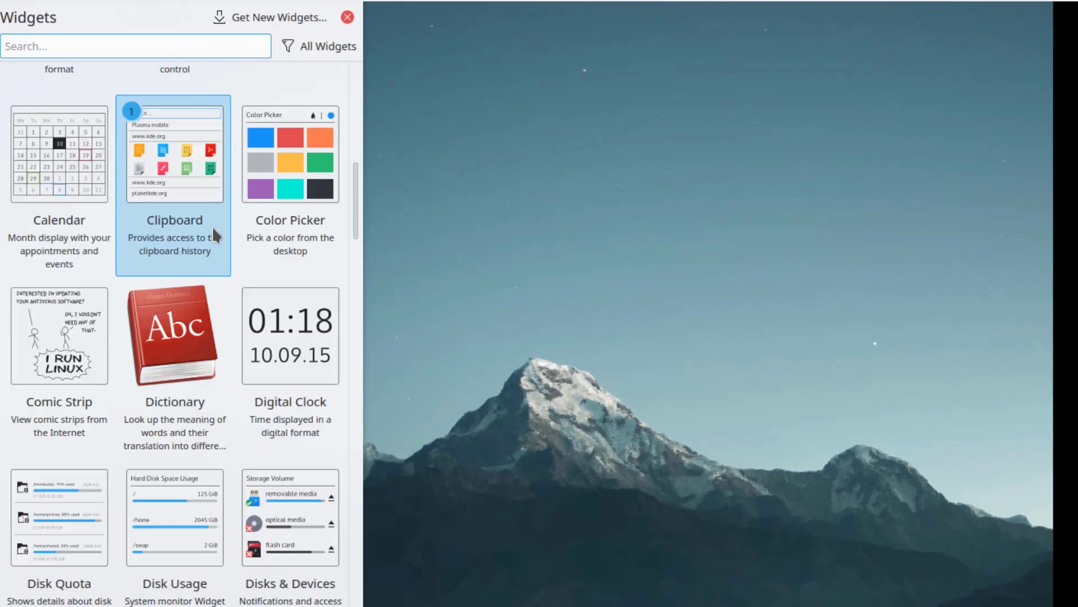
{"action": "scroll", "coordinate": [214, 239], "scroll_direction": "down", "scroll_amount": 20}
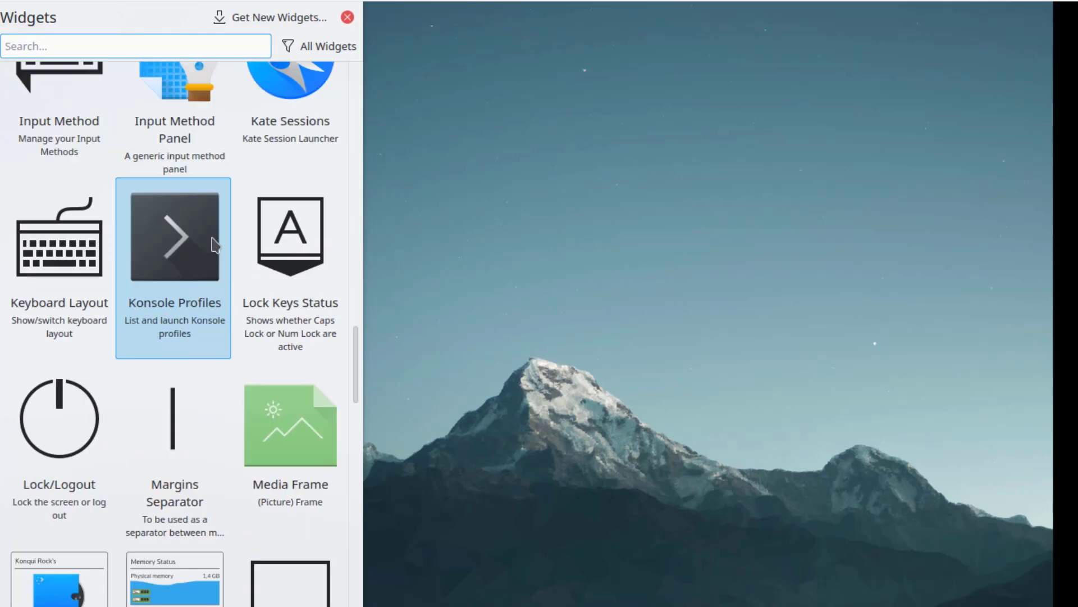
{"action": "scroll", "coordinate": [215, 245], "scroll_direction": "down", "scroll_amount": 5}
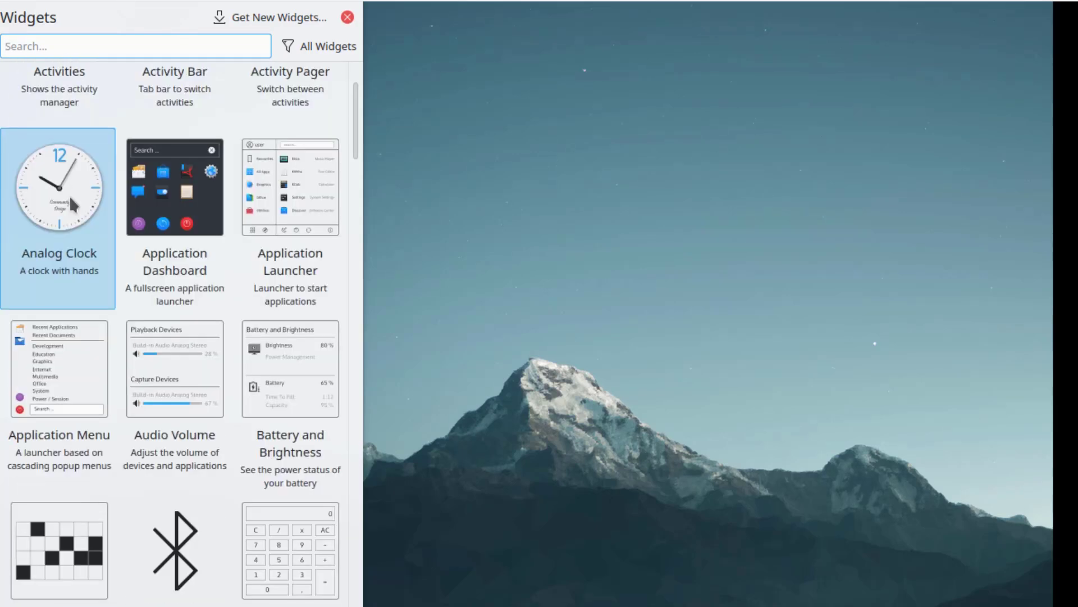
{"action": "left_click_drag", "start_coordinate": [59, 188], "coordinate": [703, 260]}
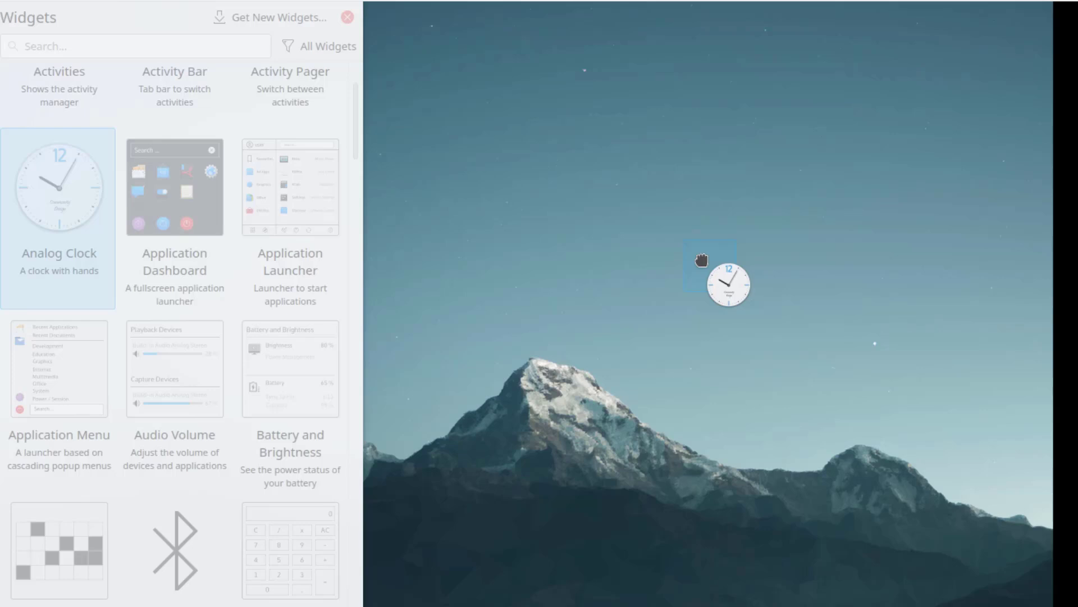
{"action": "left_click_drag", "start_coordinate": [702, 259], "coordinate": [701, 258]}
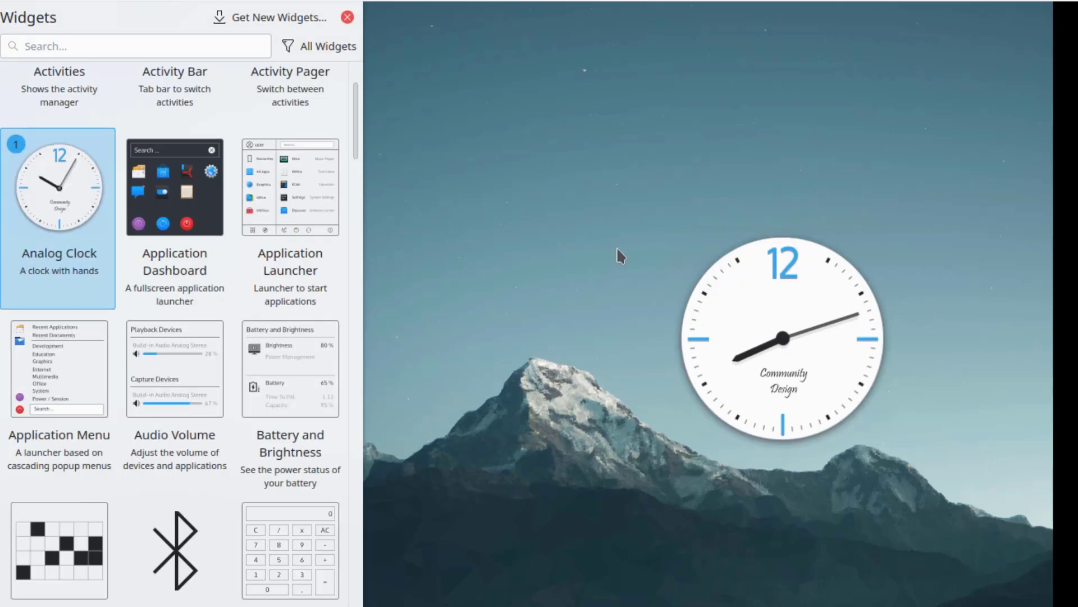
{"action": "key", "text": "Escape"}
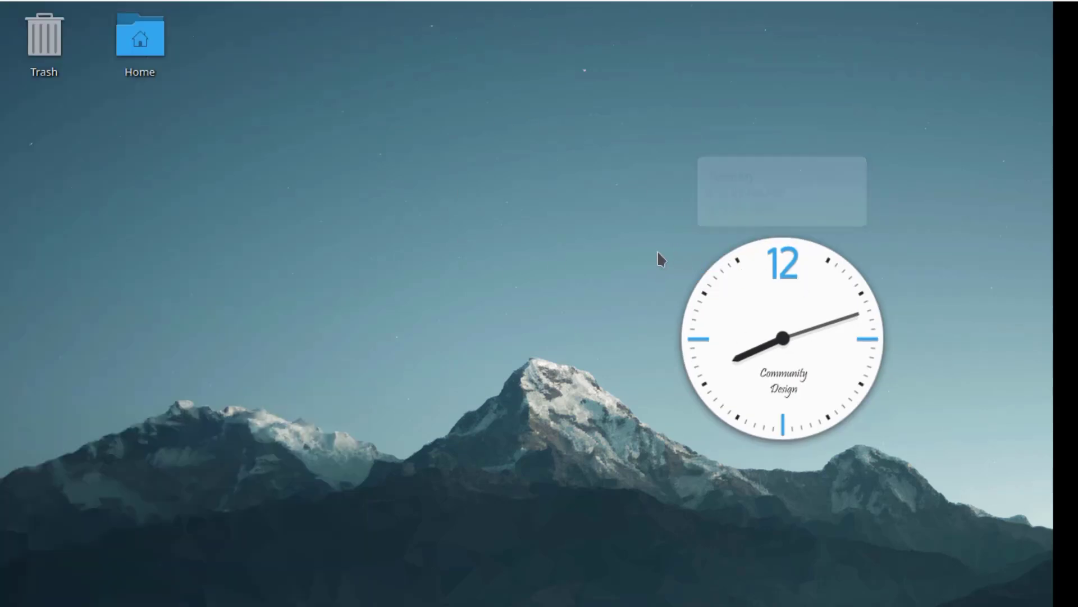
{"action": "left_click", "coordinate": [797, 287]}
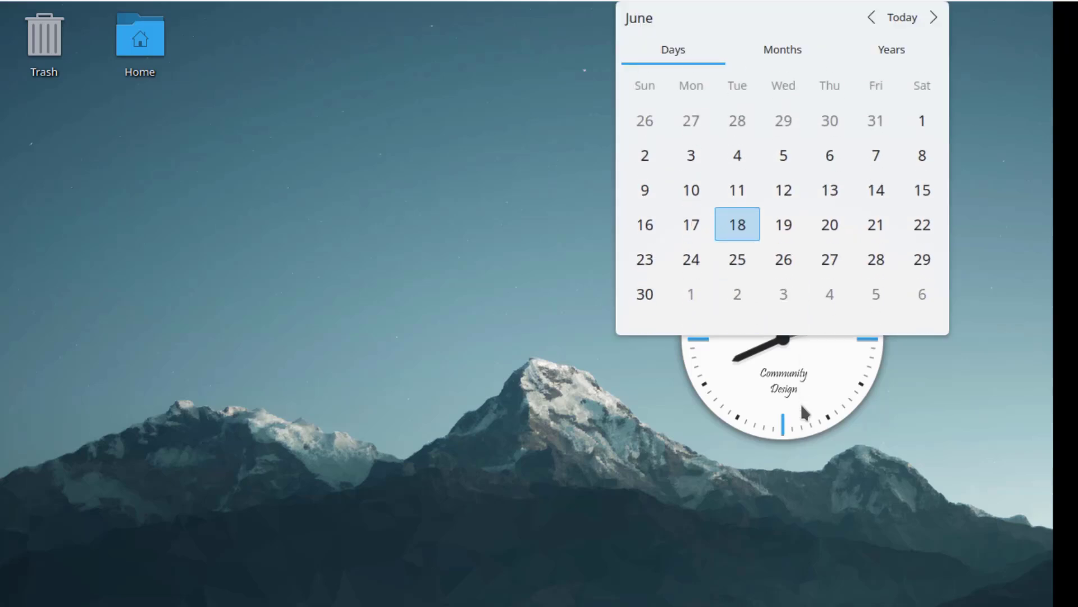
{"action": "right_click", "coordinate": [808, 336]}
{"action": "right_click", "coordinate": [796, 289]}
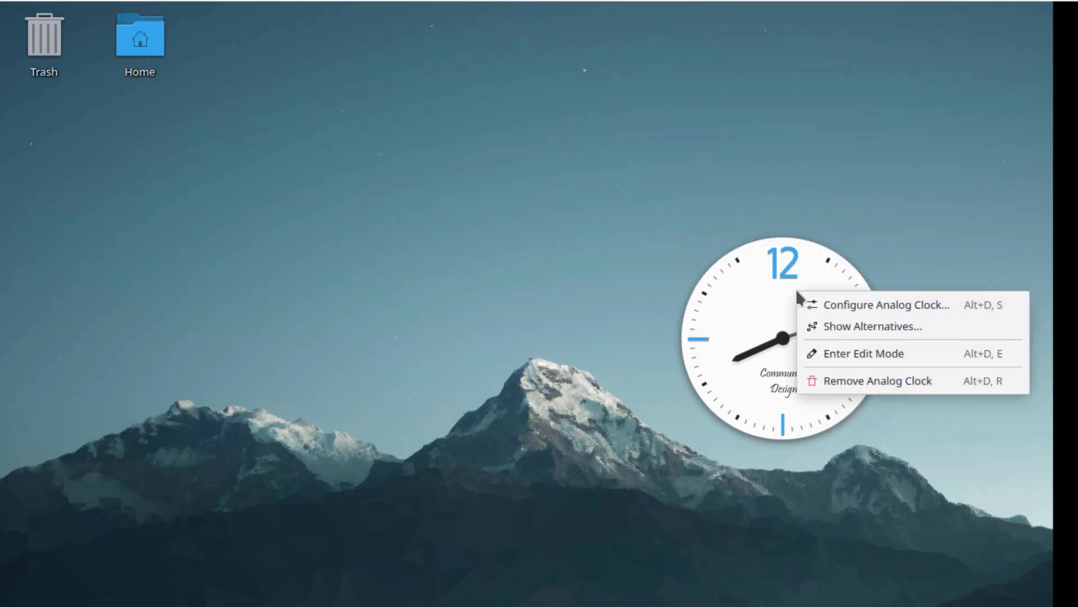
{"action": "left_click", "coordinate": [853, 382]}
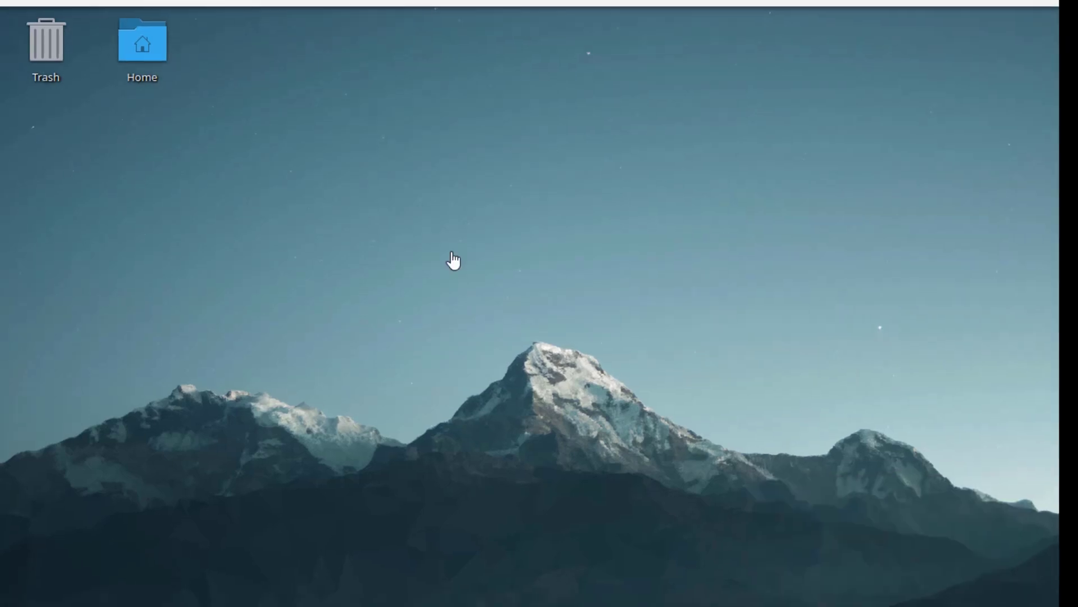